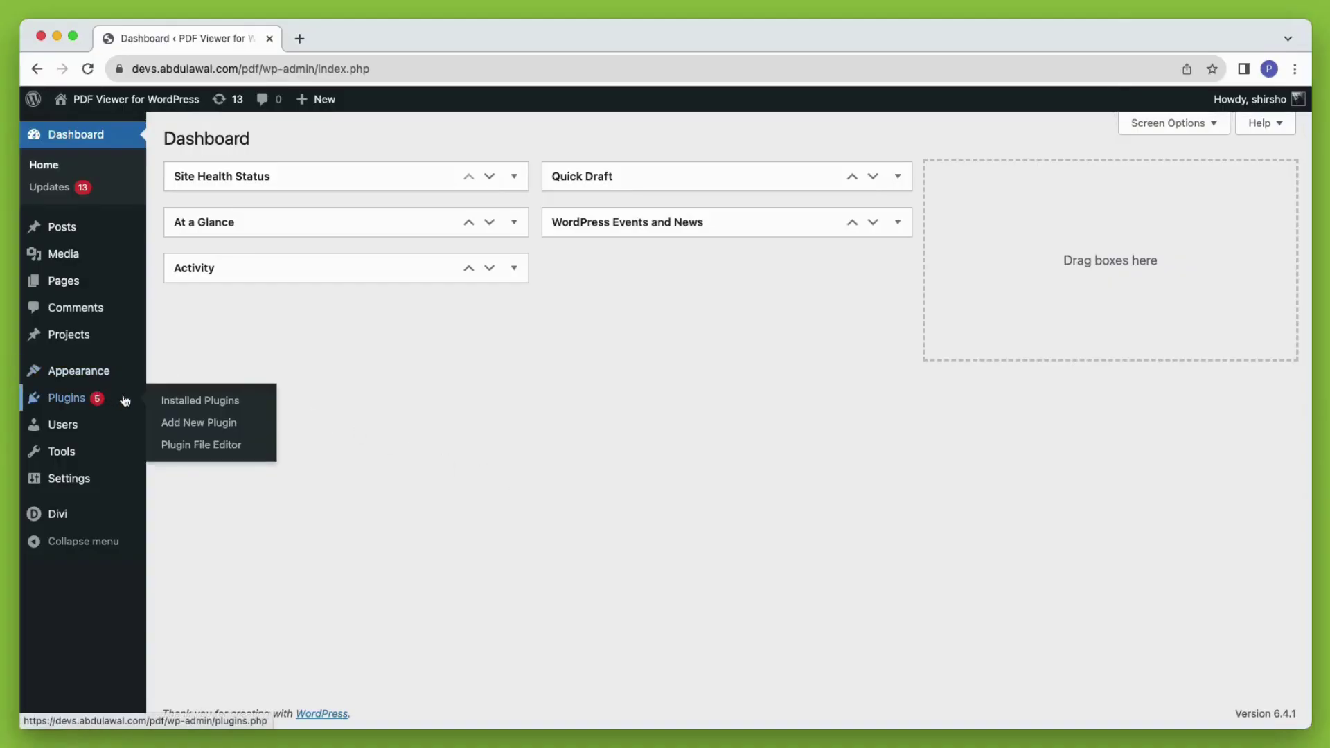
Search for 'tnc pdf viewer', then install and activate the TNC PDF viewer plugin
{"action": "left_click", "coordinate": [200, 427]}
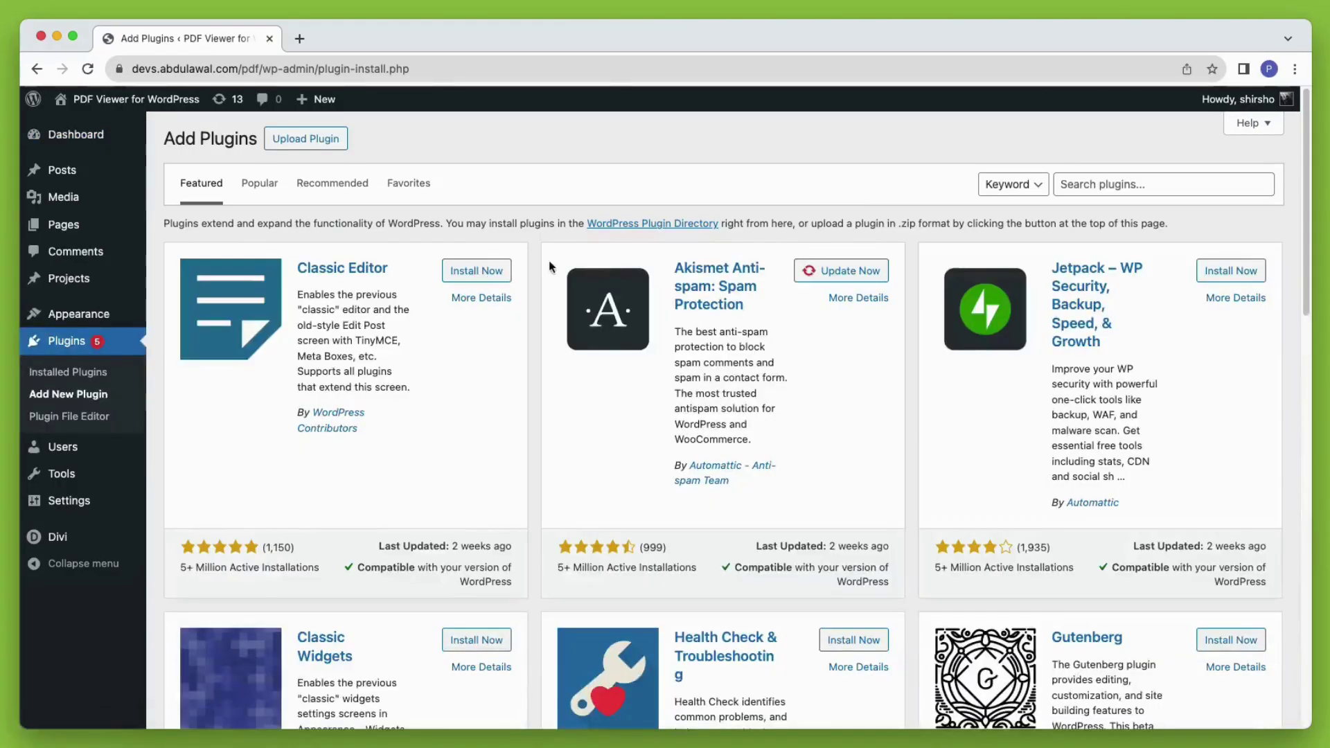
{"action": "left_click", "coordinate": [1141, 182]}
{"action": "type", "text": "tnc pdf"}
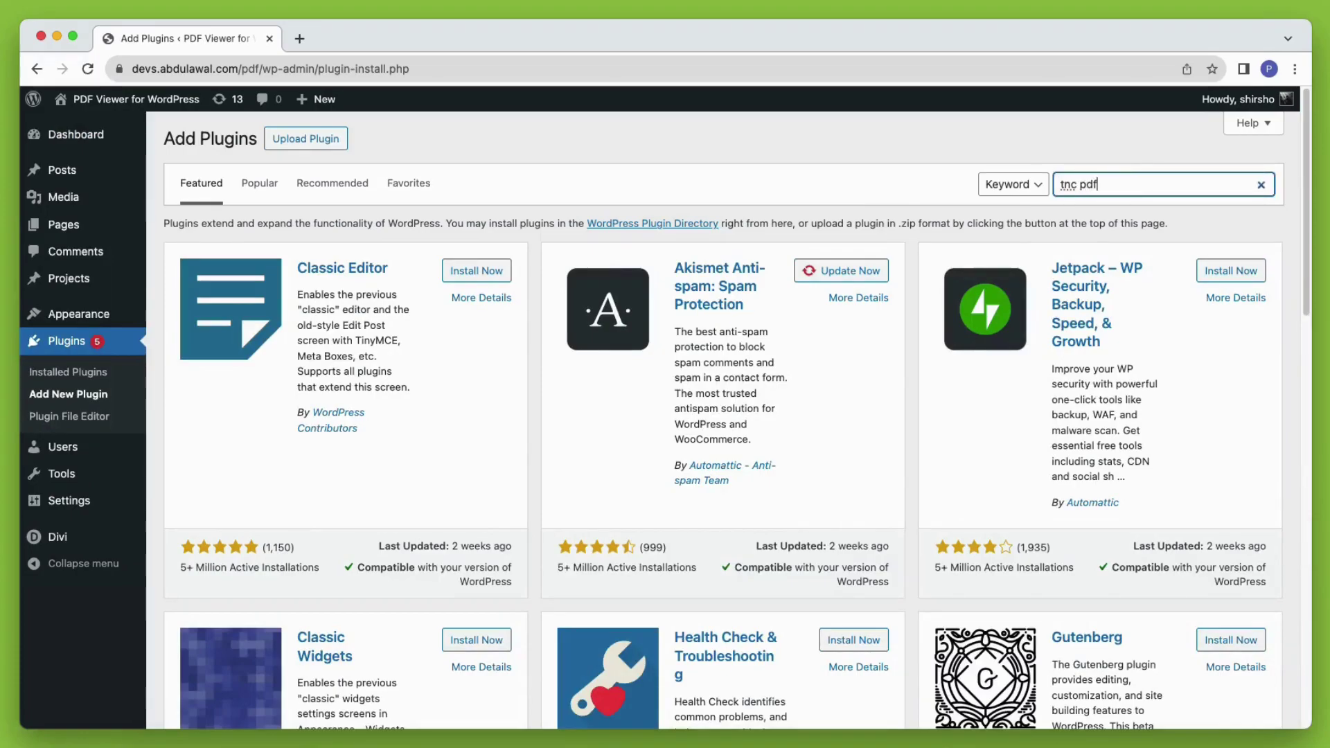
{"action": "type", "text": " viewer"}
{"action": "left_click", "coordinate": [496, 275]}
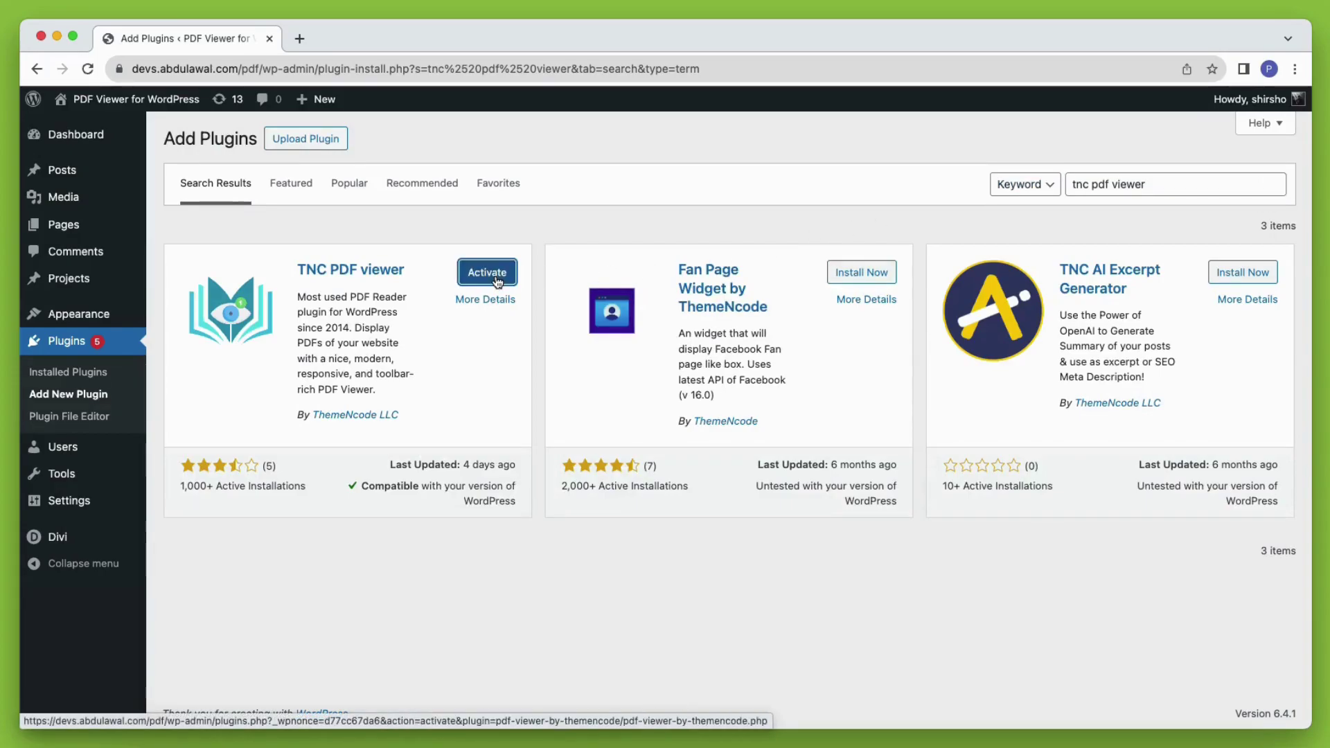
{"action": "left_click", "coordinate": [496, 275]}
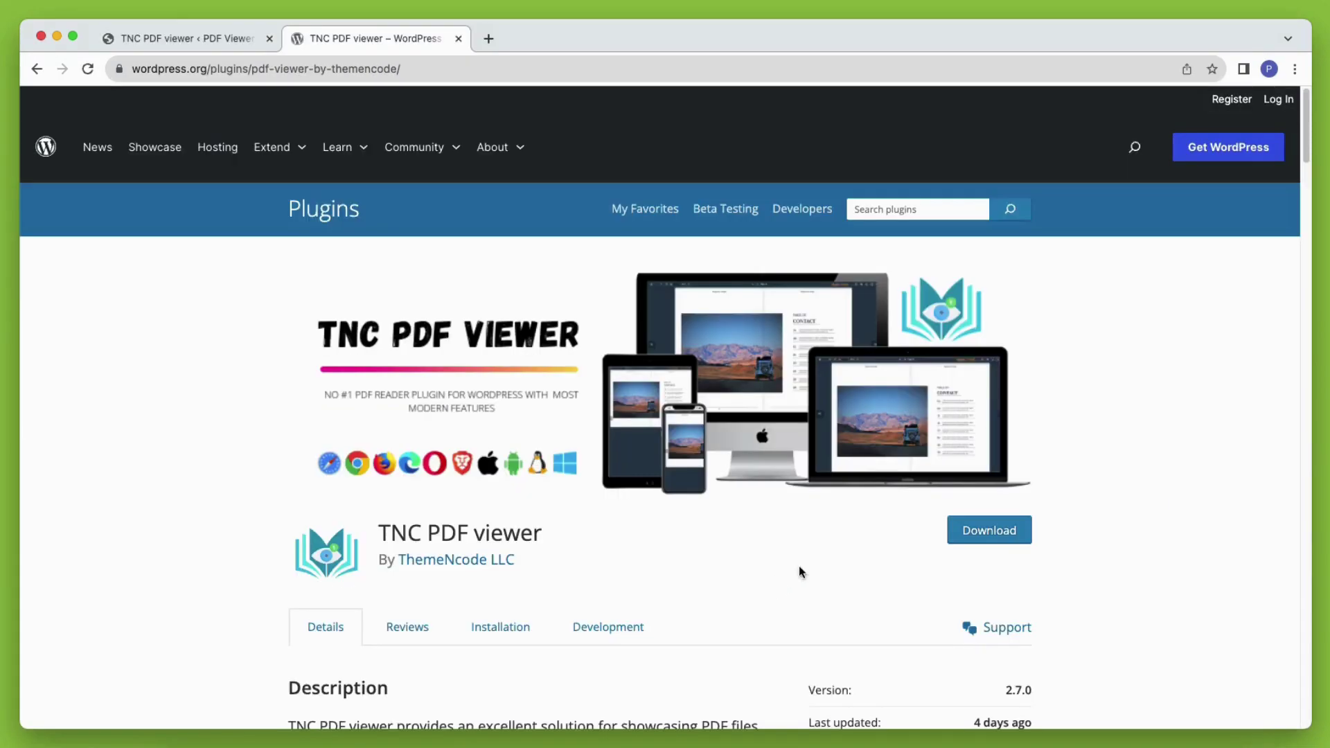
Scroll through the TNC PDF viewer description on its wordpress.org page
{"action": "left_click_drag", "start_coordinate": [1299, 146], "coordinate": [1298, 187]}
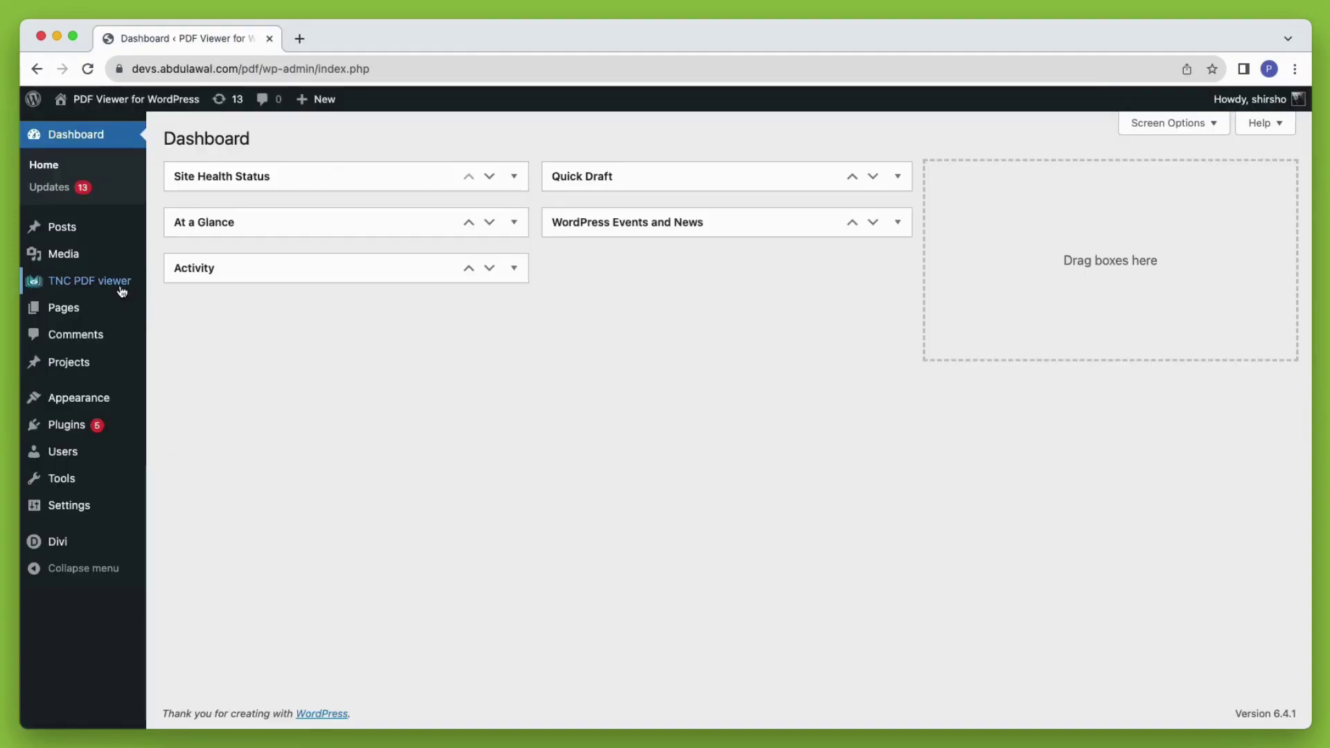
Create a PDF viewer titled 'Test PDF' using Demo-PDF.pdf from the Media Library
{"action": "mouse_move", "coordinate": [115, 280]}
{"action": "left_click", "coordinate": [180, 308]}
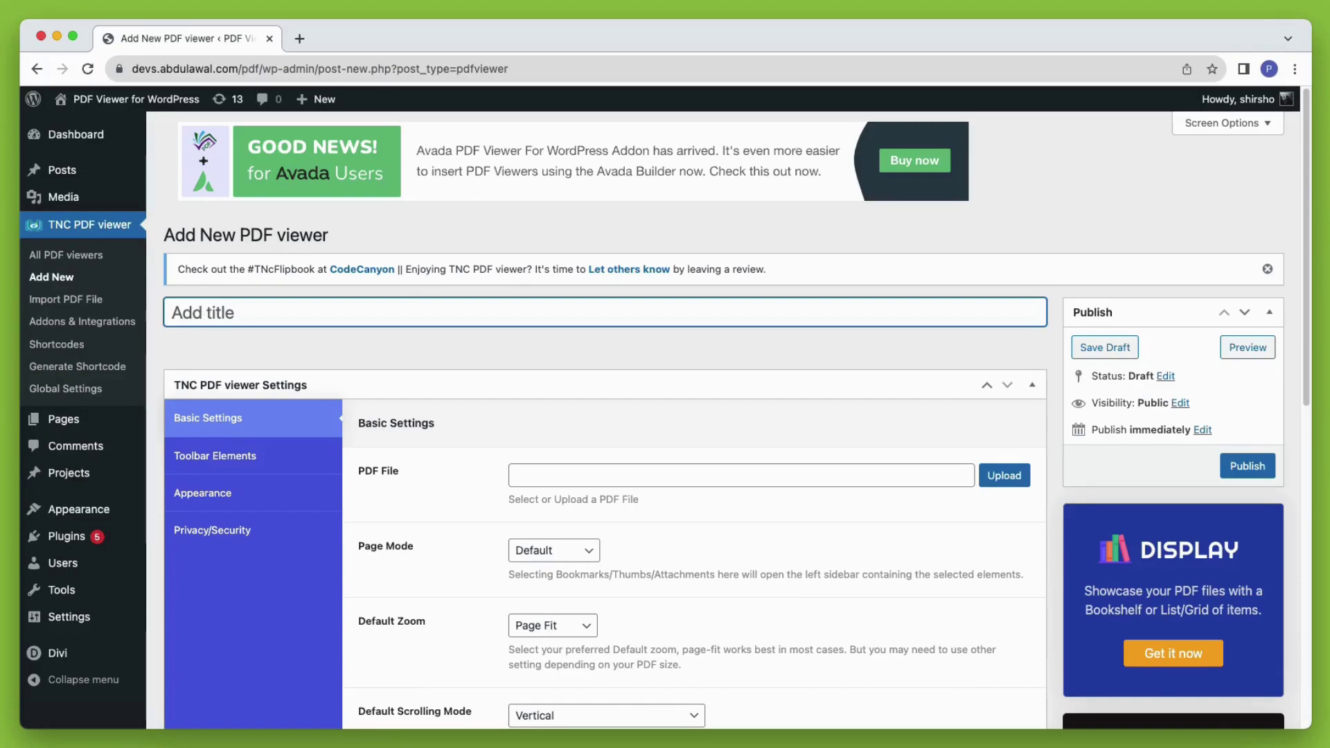
{"action": "type", "text": "Test PDF"}
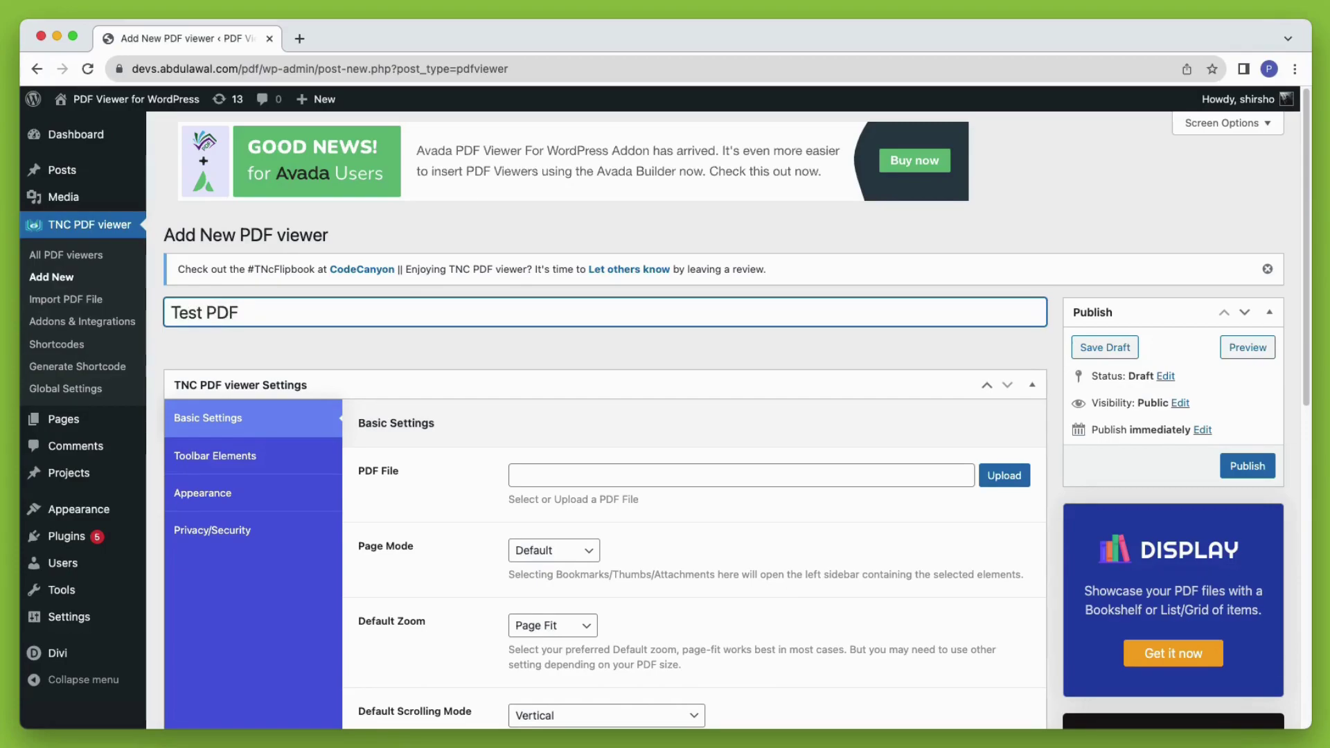
{"action": "left_click", "coordinate": [998, 477]}
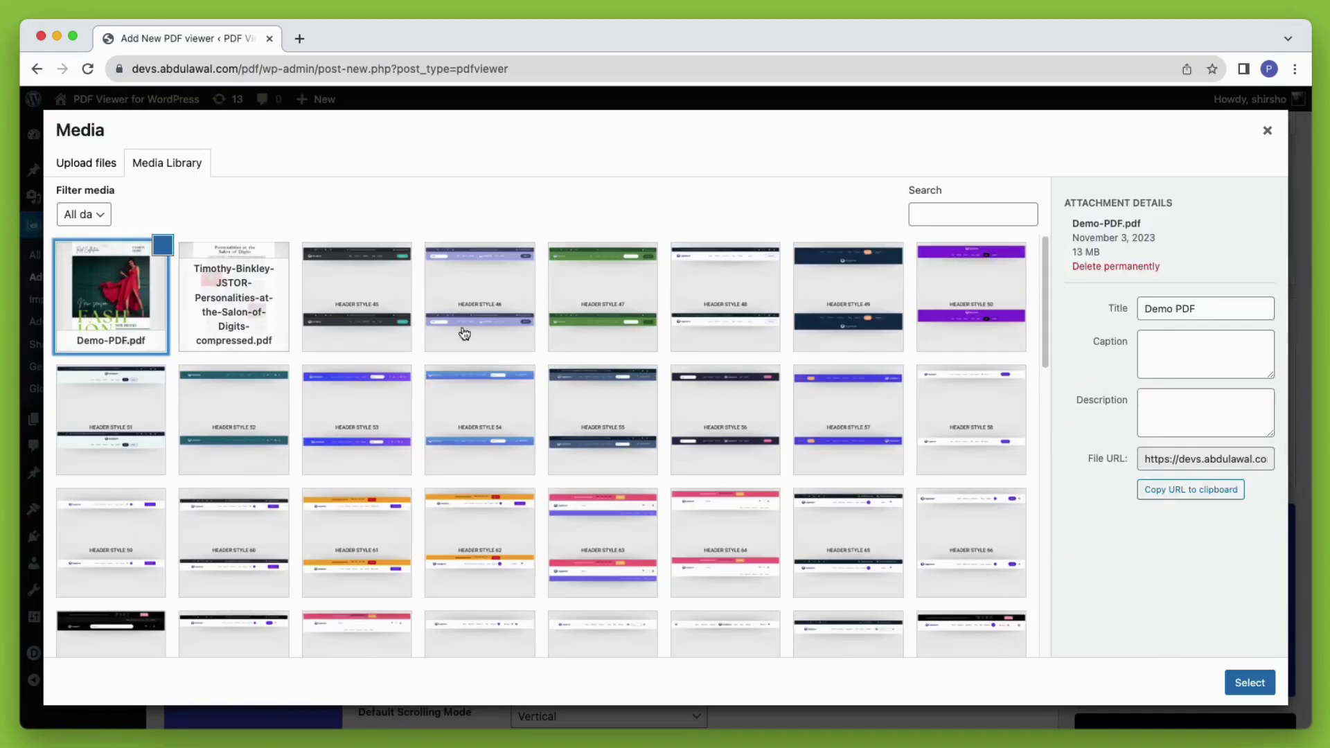
{"action": "left_click", "coordinate": [1249, 683]}
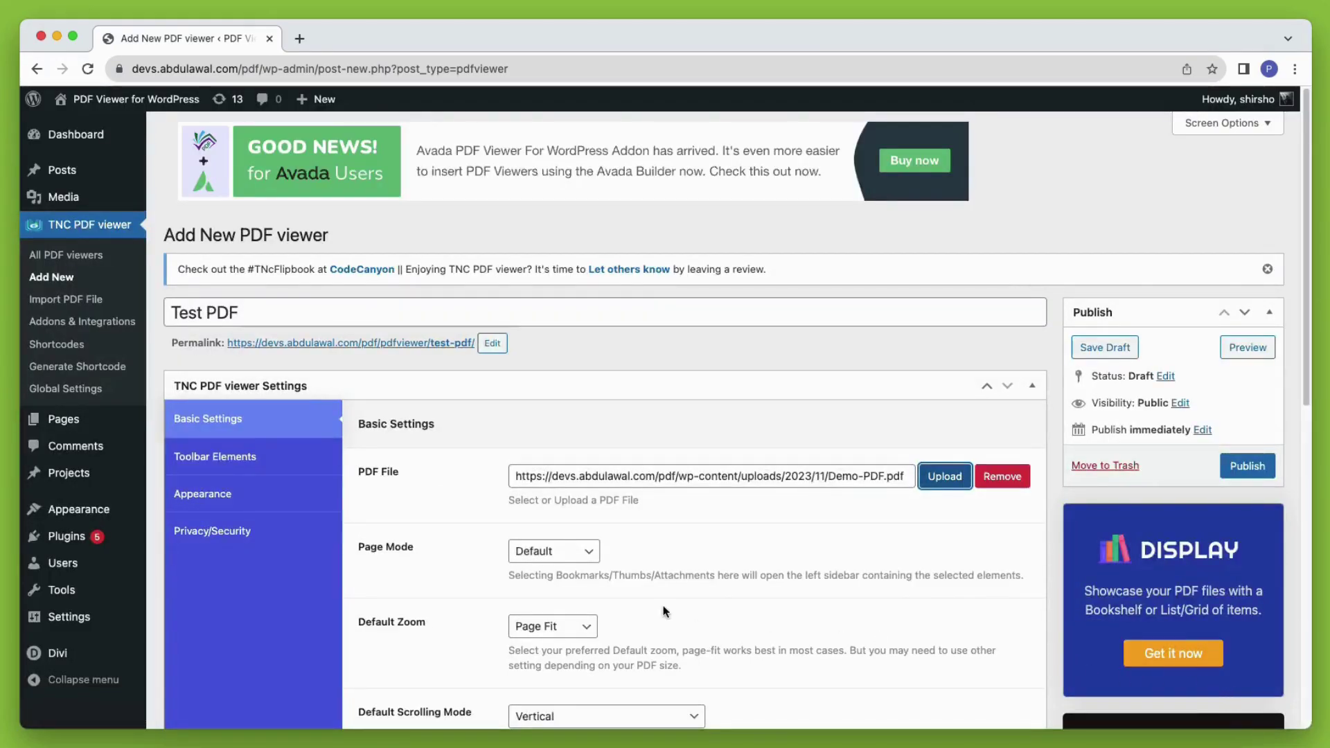
Keep page mode Default, default zoom Page Fit and scrolling mode Vertical
{"action": "left_click", "coordinate": [567, 552]}
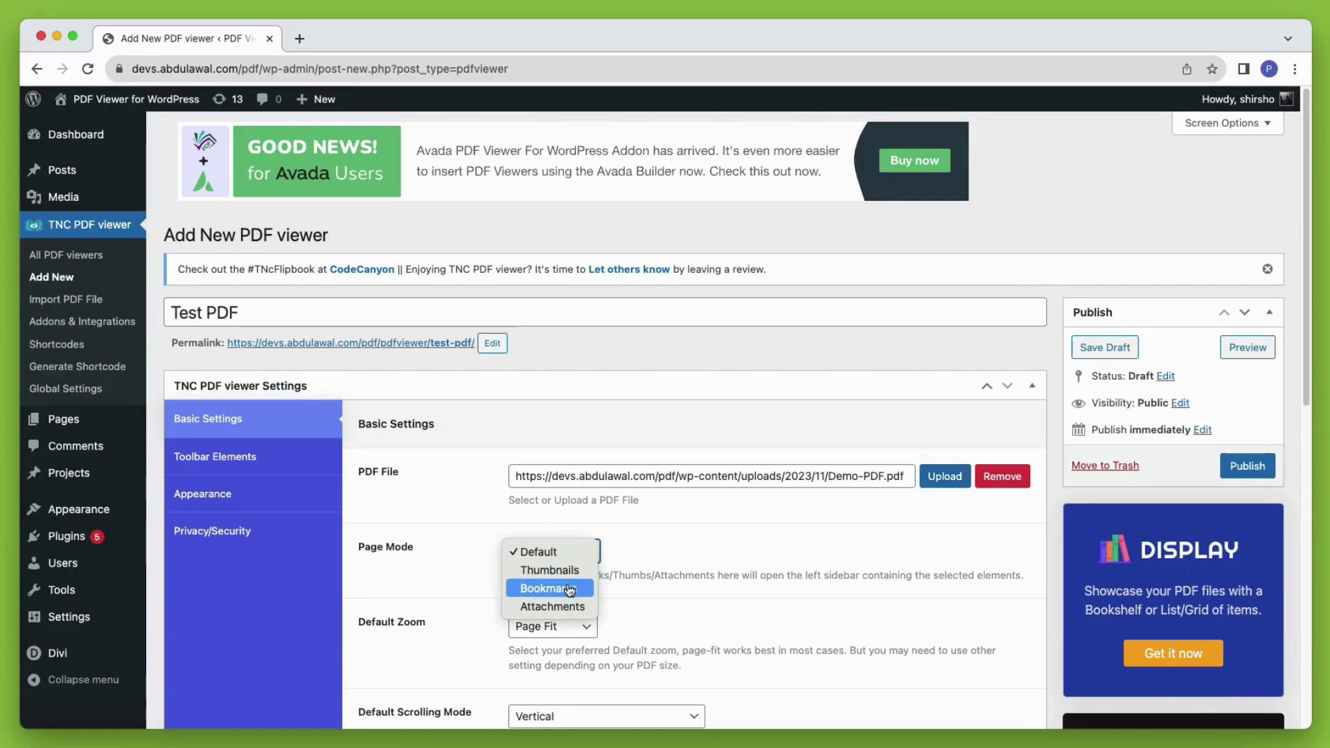
{"action": "left_click", "coordinate": [659, 551]}
{"action": "scroll", "coordinate": [659, 551], "scroll_direction": "down", "scroll_amount": 2}
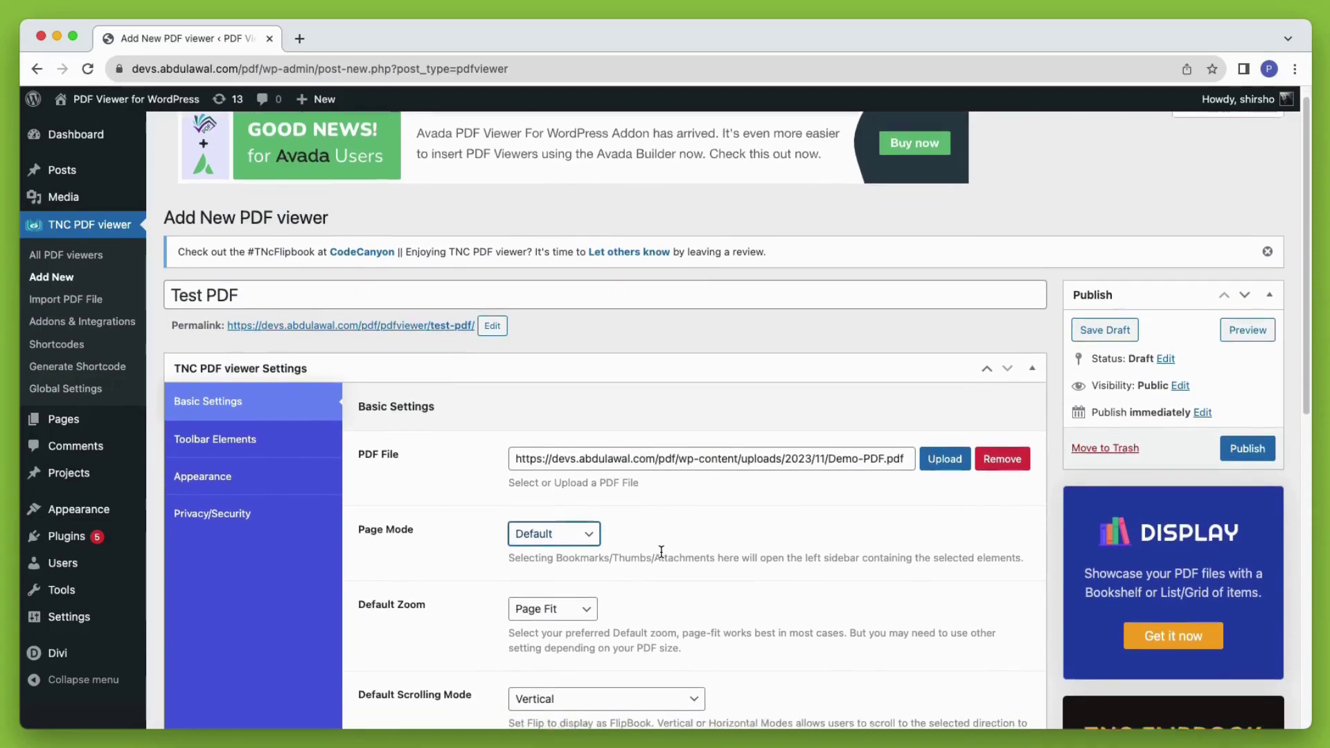
{"action": "left_click", "coordinate": [572, 562]}
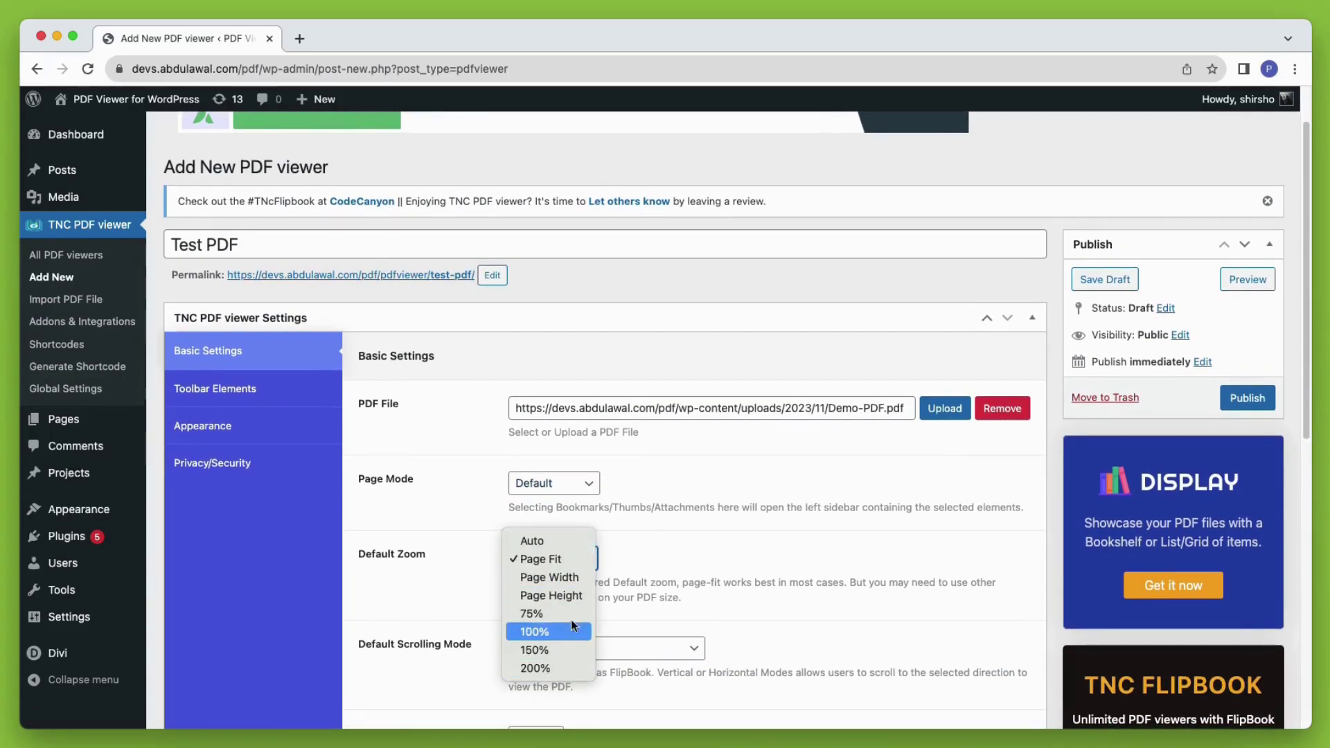
{"action": "left_click", "coordinate": [574, 566]}
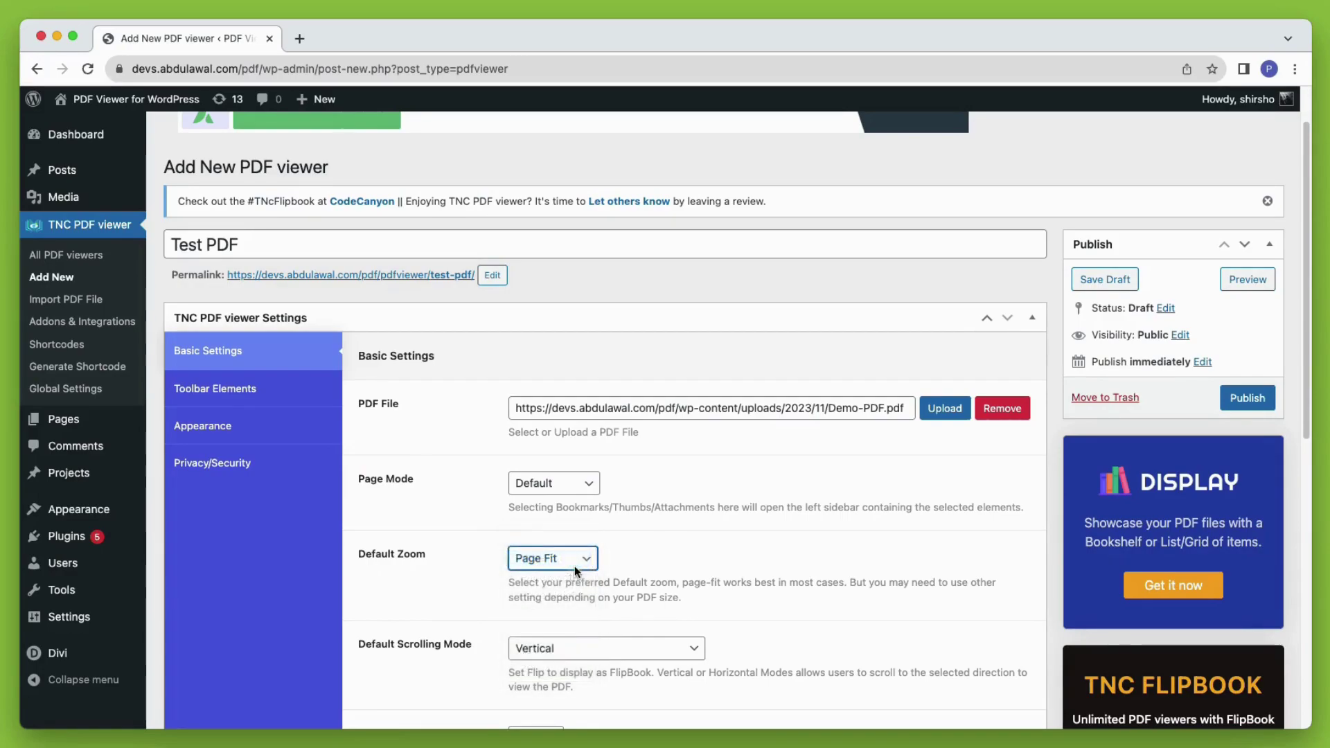
{"action": "scroll", "coordinate": [655, 571], "scroll_direction": "down", "scroll_amount": 2}
{"action": "left_click", "coordinate": [658, 576]}
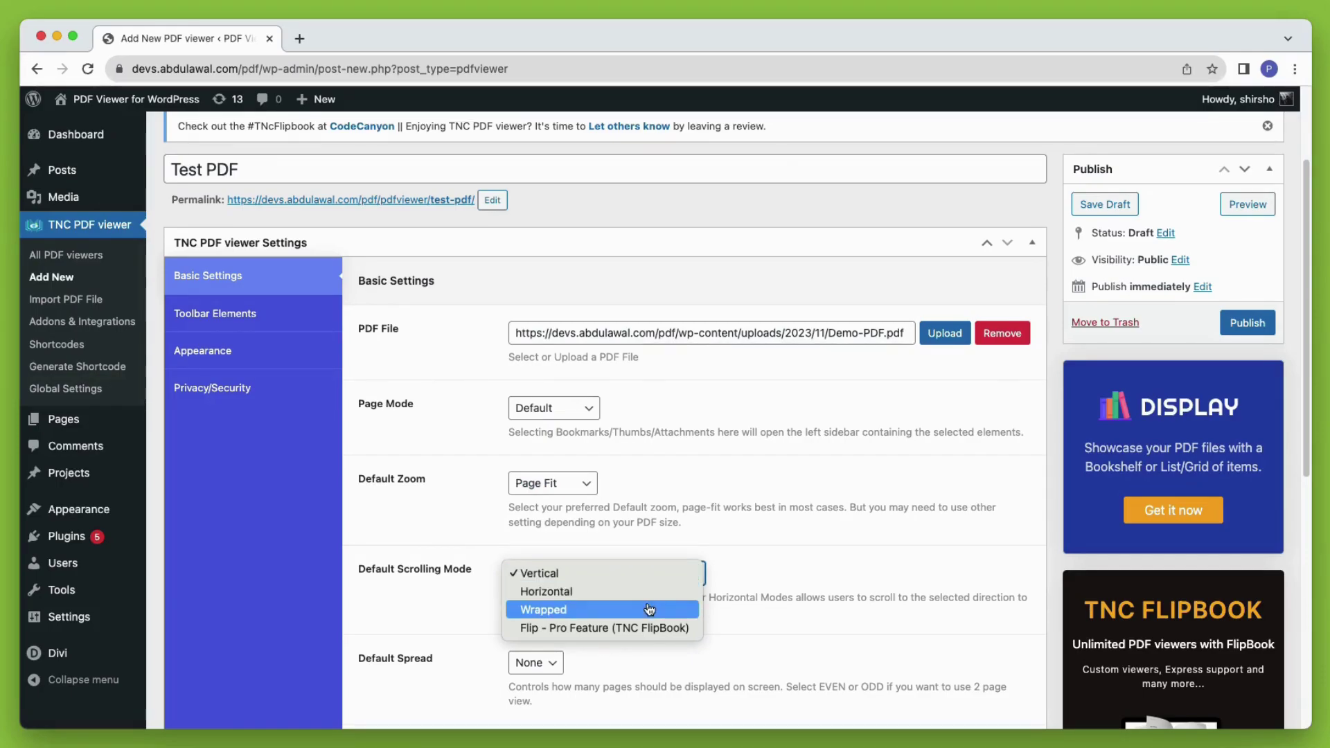
{"action": "left_click", "coordinate": [651, 568]}
Set Default Spread to EVEN and keep the viewer language en-US
{"action": "scroll", "coordinate": [654, 575], "scroll_direction": "down", "scroll_amount": 1}
{"action": "left_click", "coordinate": [537, 614]}
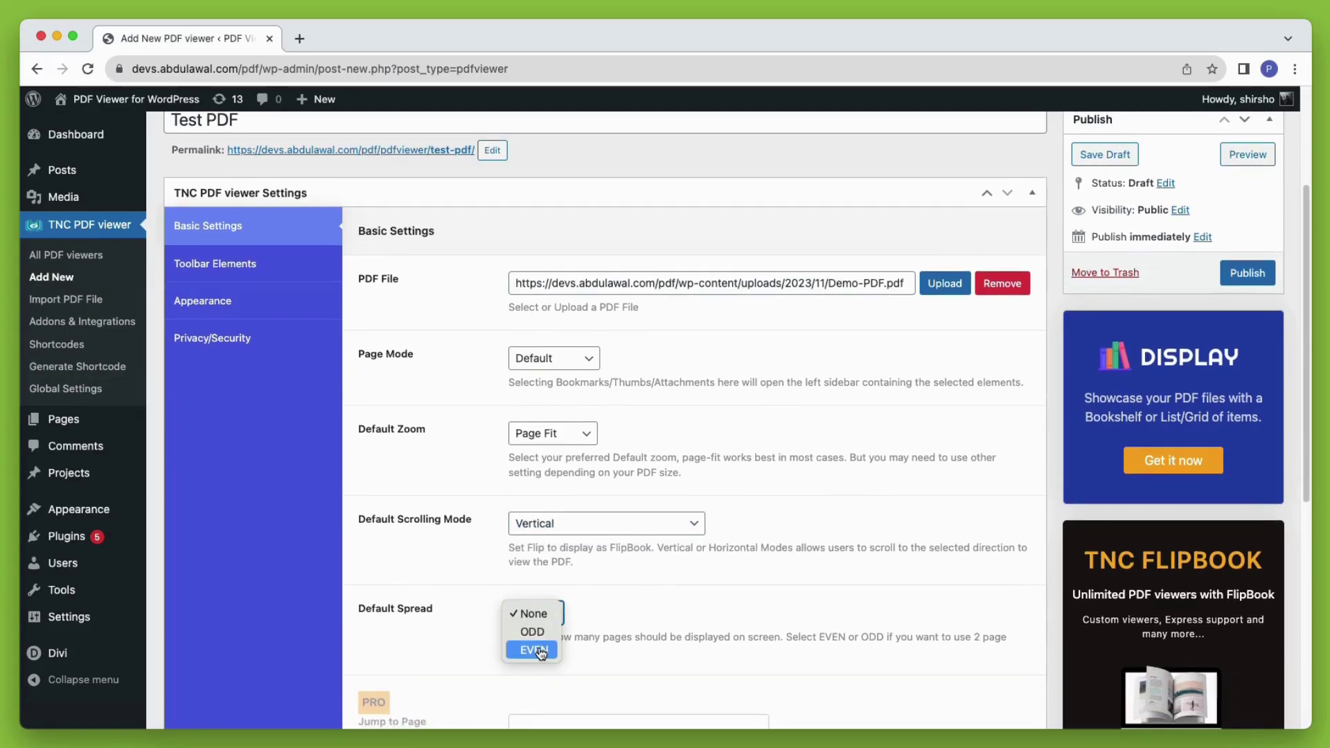
{"action": "left_click", "coordinate": [541, 651]}
{"action": "scroll", "coordinate": [641, 617], "scroll_direction": "down", "scroll_amount": 2}
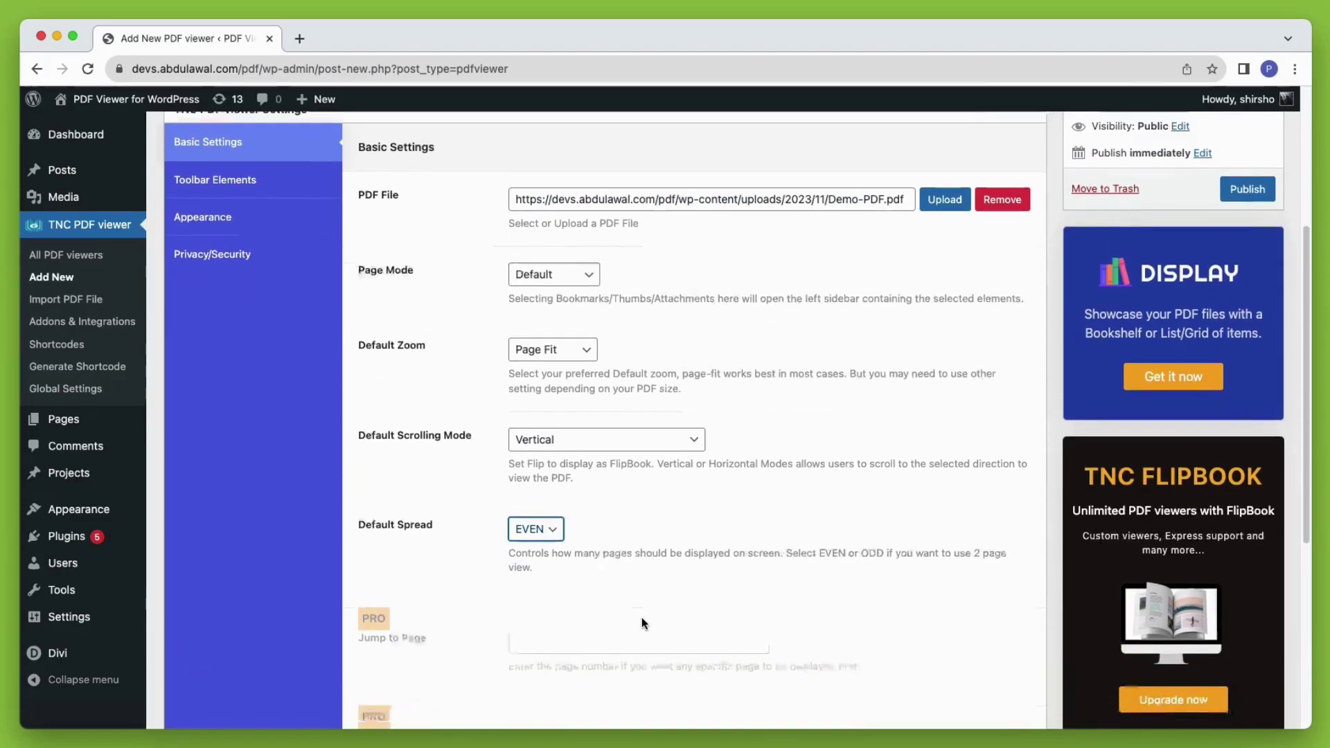
{"action": "scroll", "coordinate": [642, 617], "scroll_direction": "down", "scroll_amount": 4}
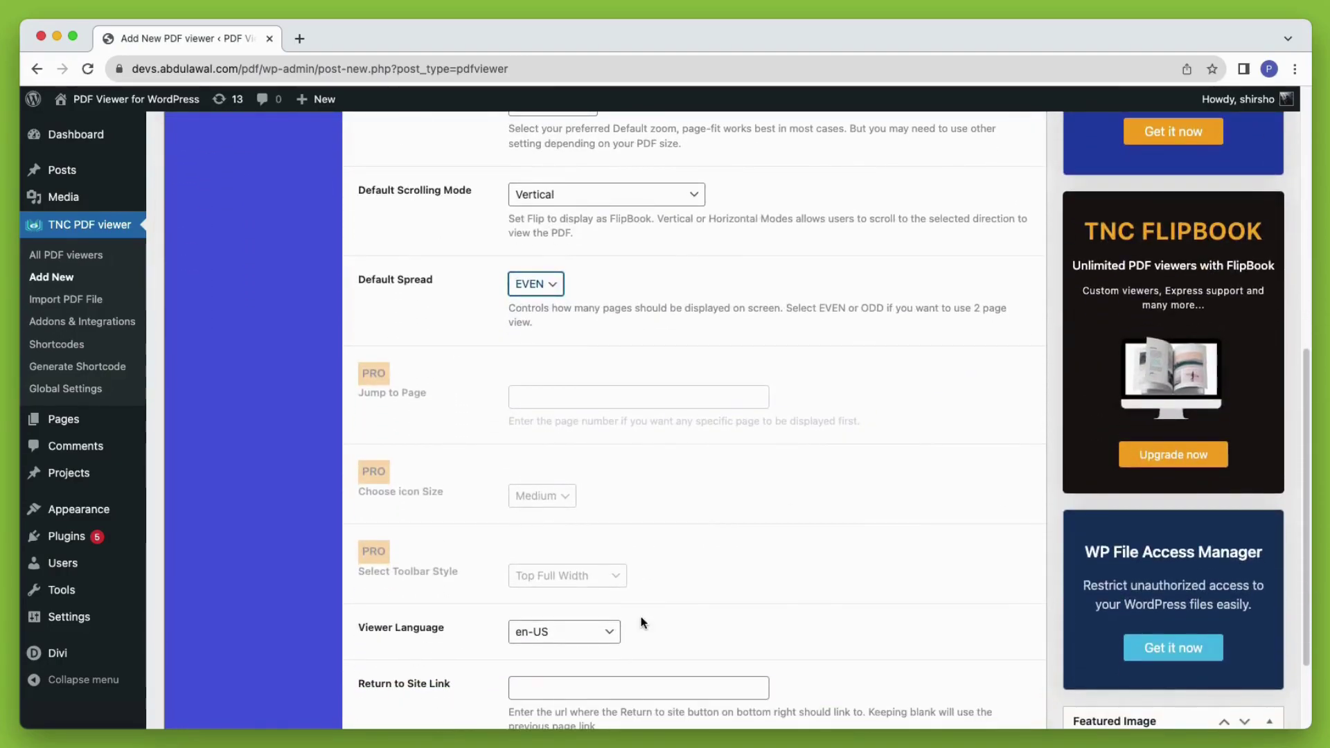
{"action": "scroll", "coordinate": [641, 622], "scroll_direction": "down", "scroll_amount": 2}
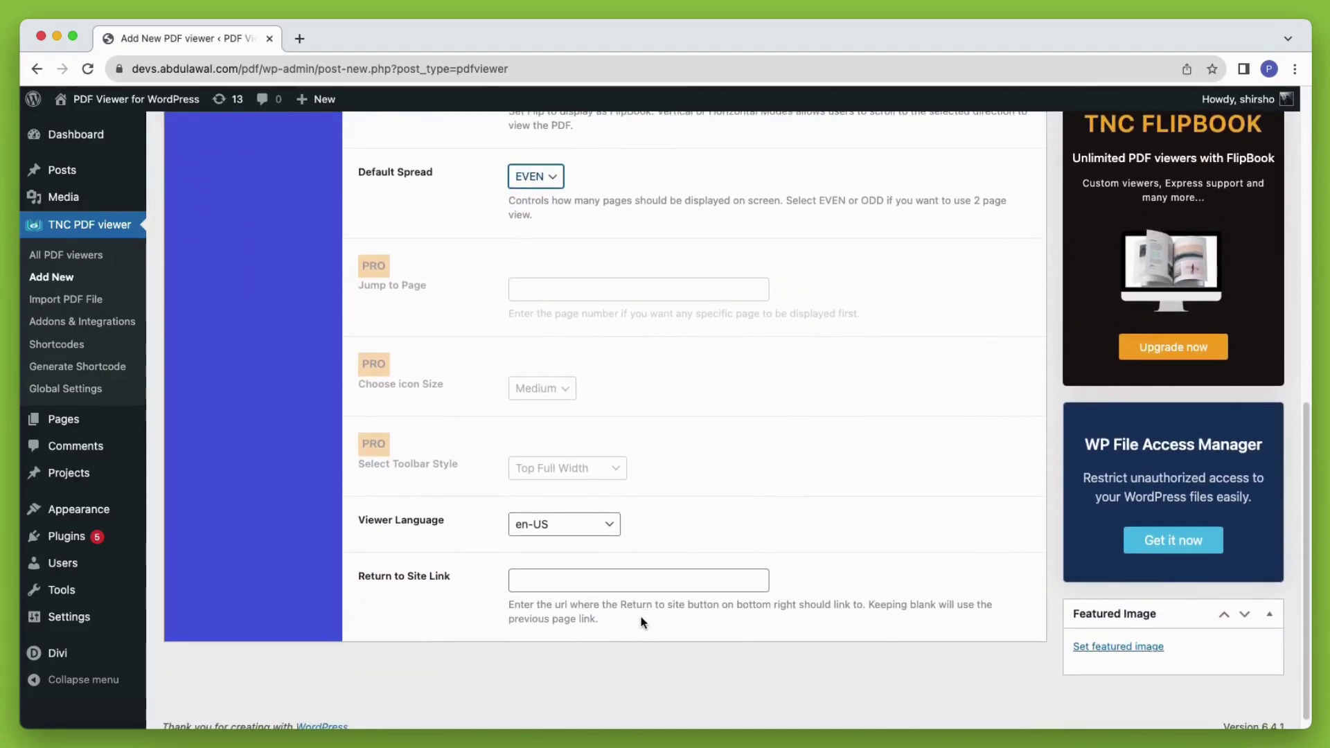
{"action": "left_click", "coordinate": [593, 532]}
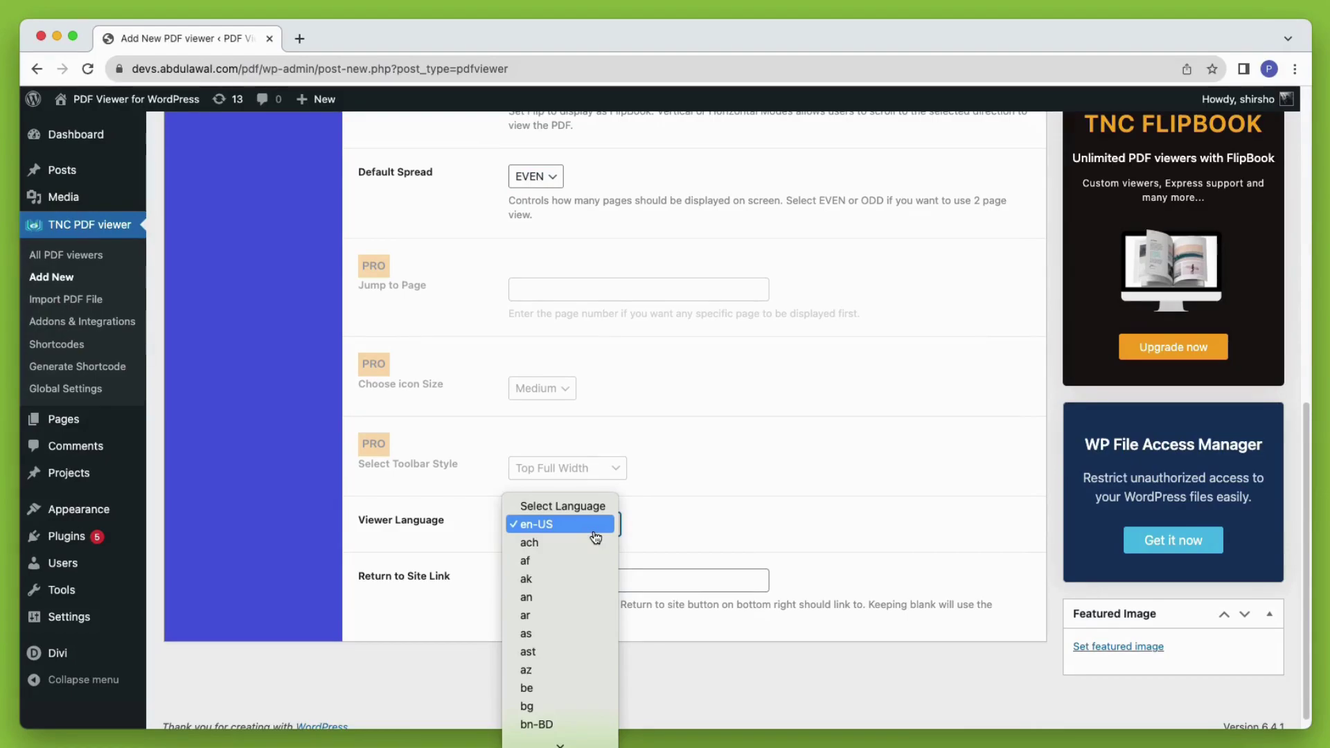
{"action": "left_click", "coordinate": [642, 526]}
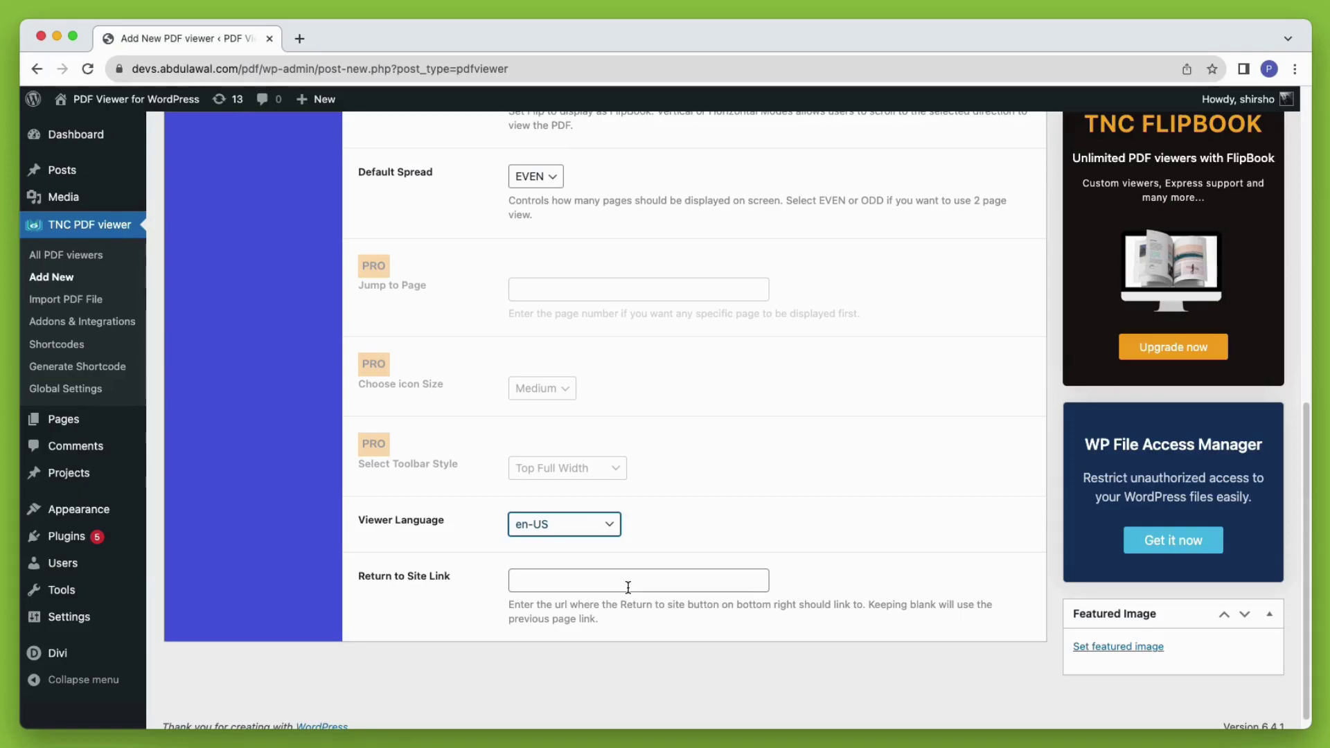
Keep the Midnight Calm theme under Appearance and publish the Test PDF viewer
{"action": "scroll", "coordinate": [628, 587], "scroll_direction": "up", "scroll_amount": 10}
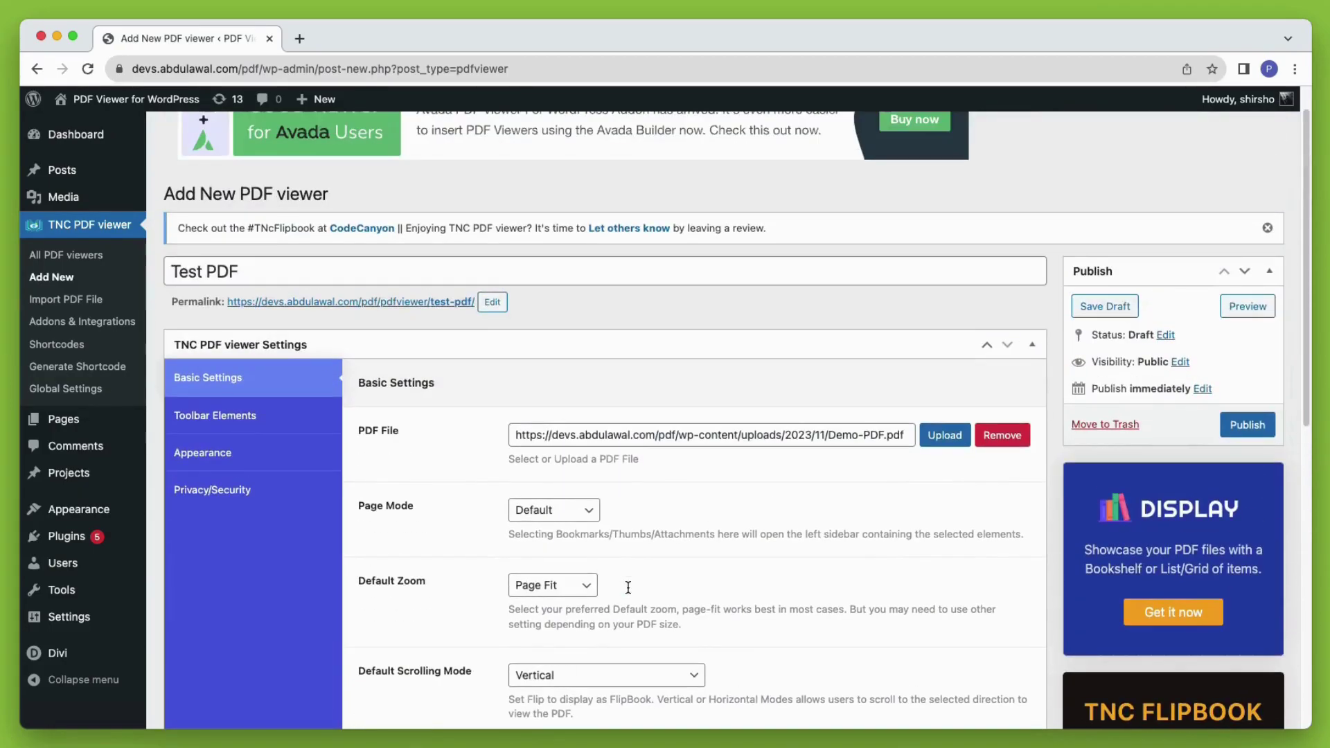
{"action": "left_click", "coordinate": [237, 447]}
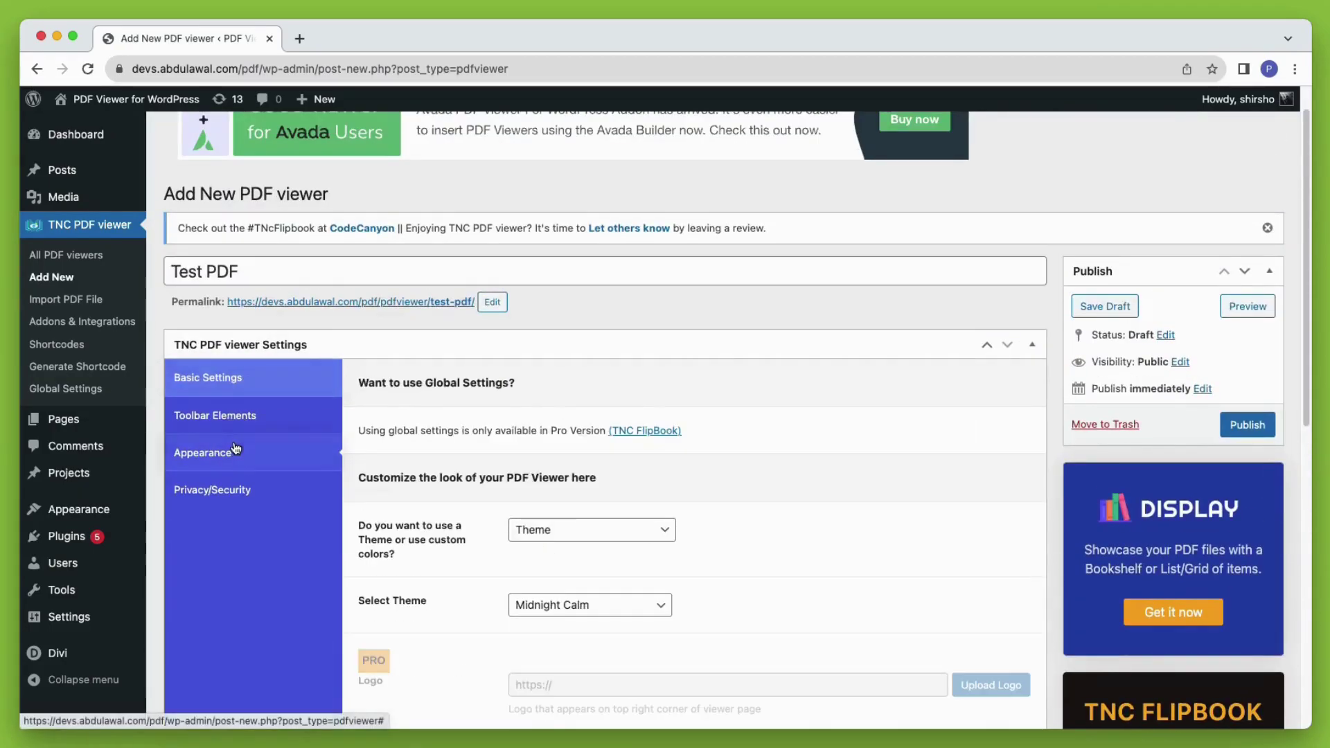
{"action": "left_click", "coordinate": [625, 608]}
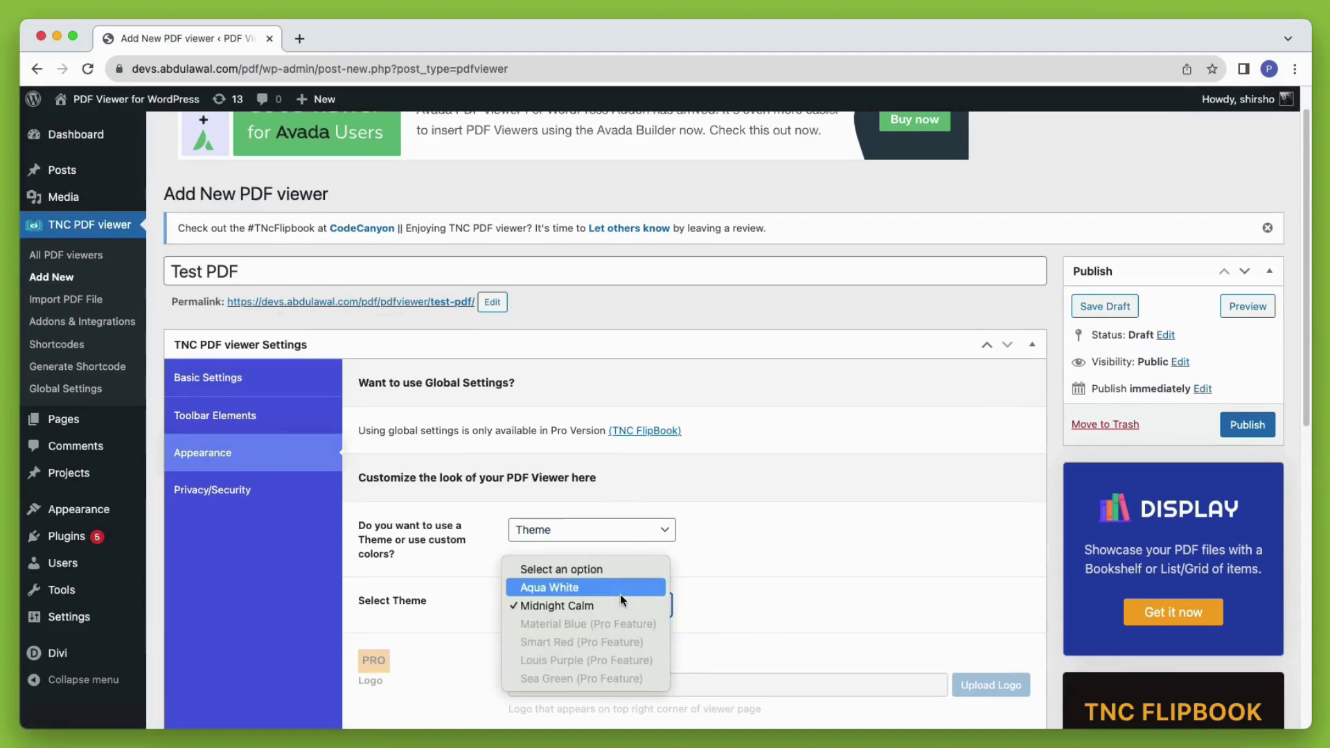
{"action": "left_click", "coordinate": [616, 605]}
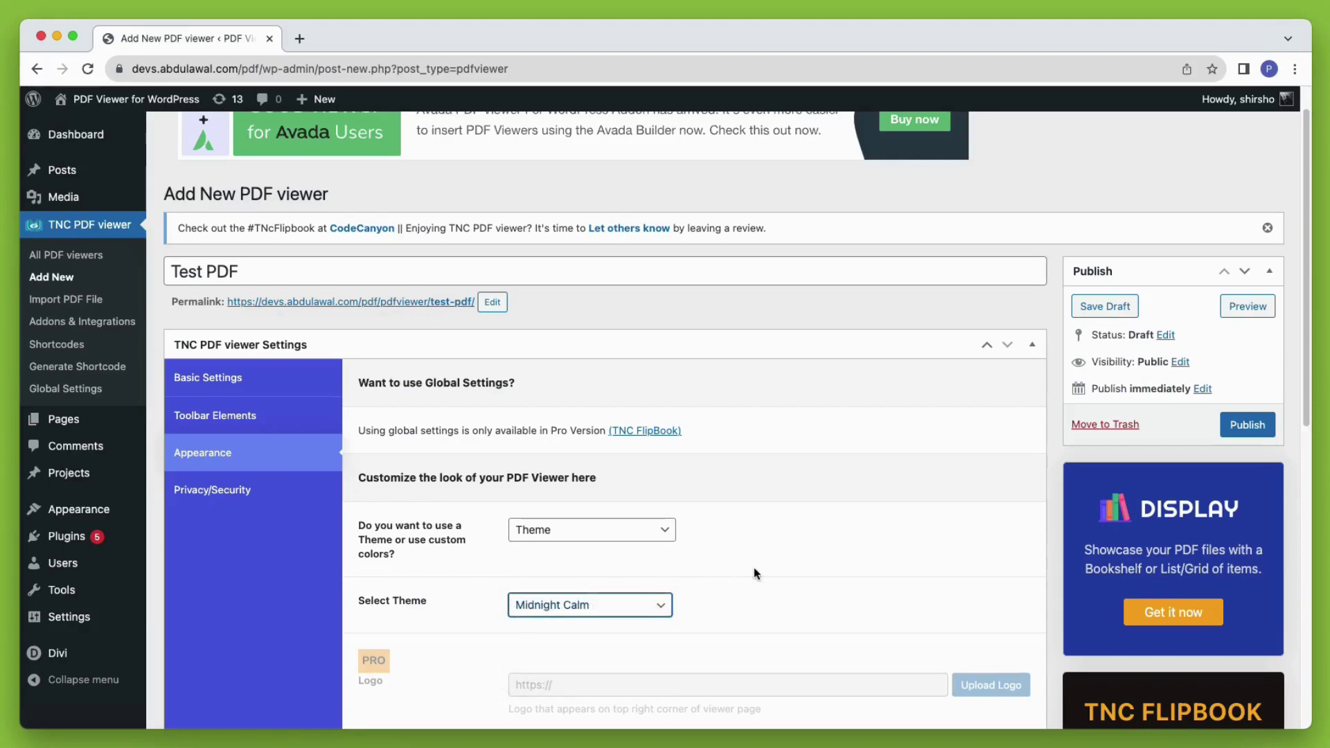
{"action": "left_click", "coordinate": [1243, 428]}
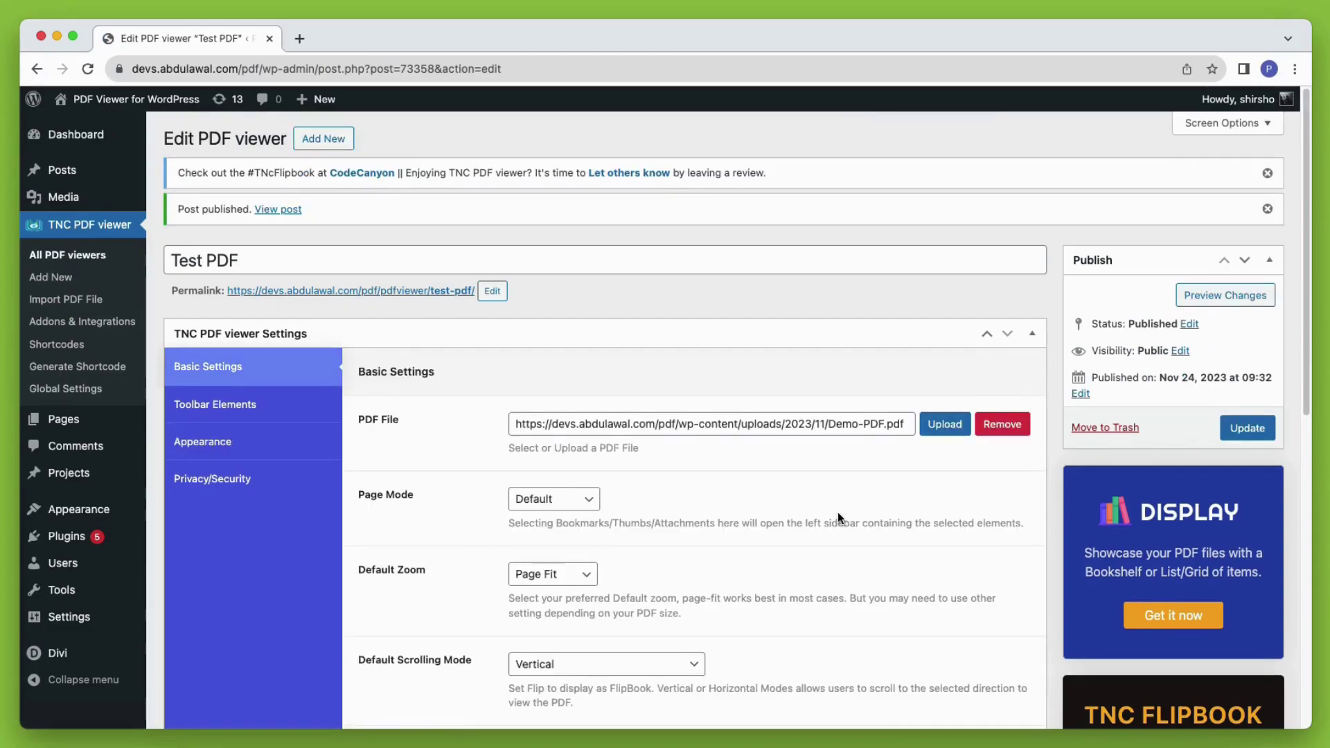
Preview the published Test PDF viewer in a new tab, then start a new page
{"action": "left_click", "coordinate": [429, 291], "text": "super"}
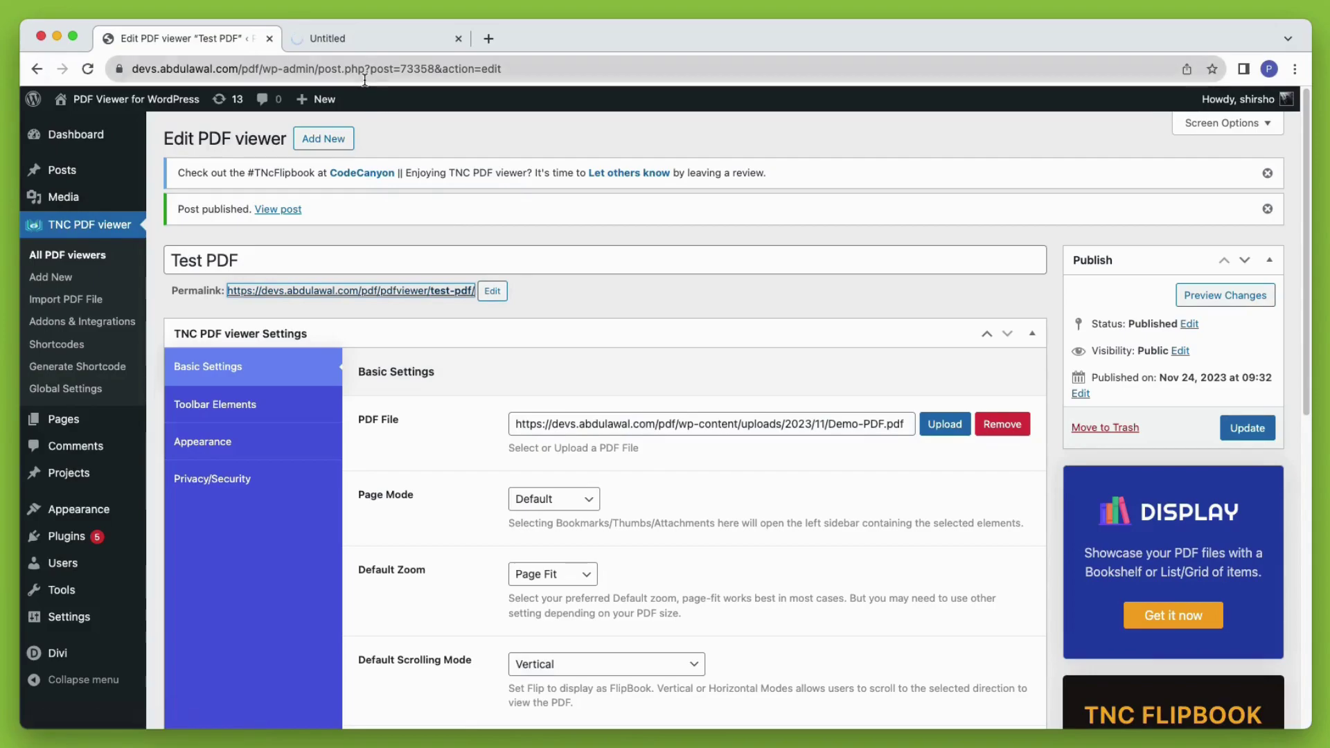
{"action": "left_click", "coordinate": [362, 46]}
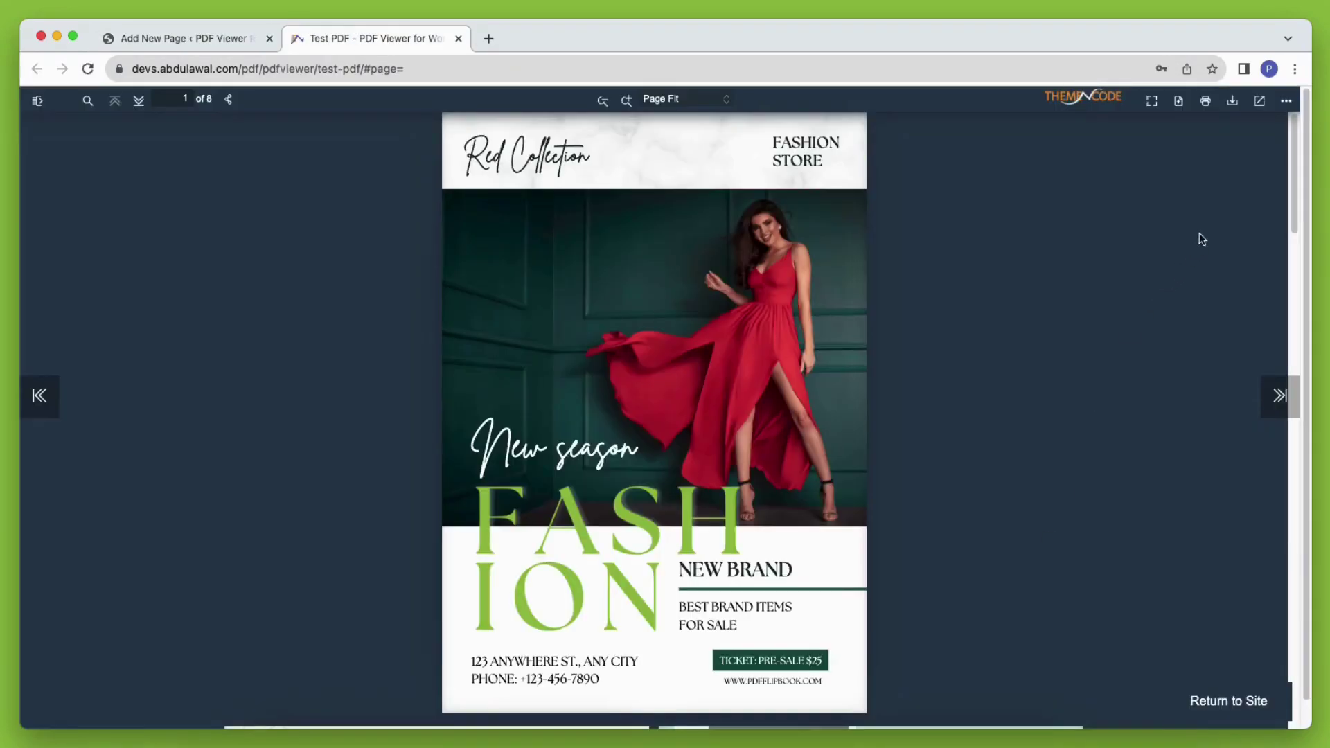
{"action": "left_click_drag", "start_coordinate": [1290, 165], "coordinate": [1294, 451]}
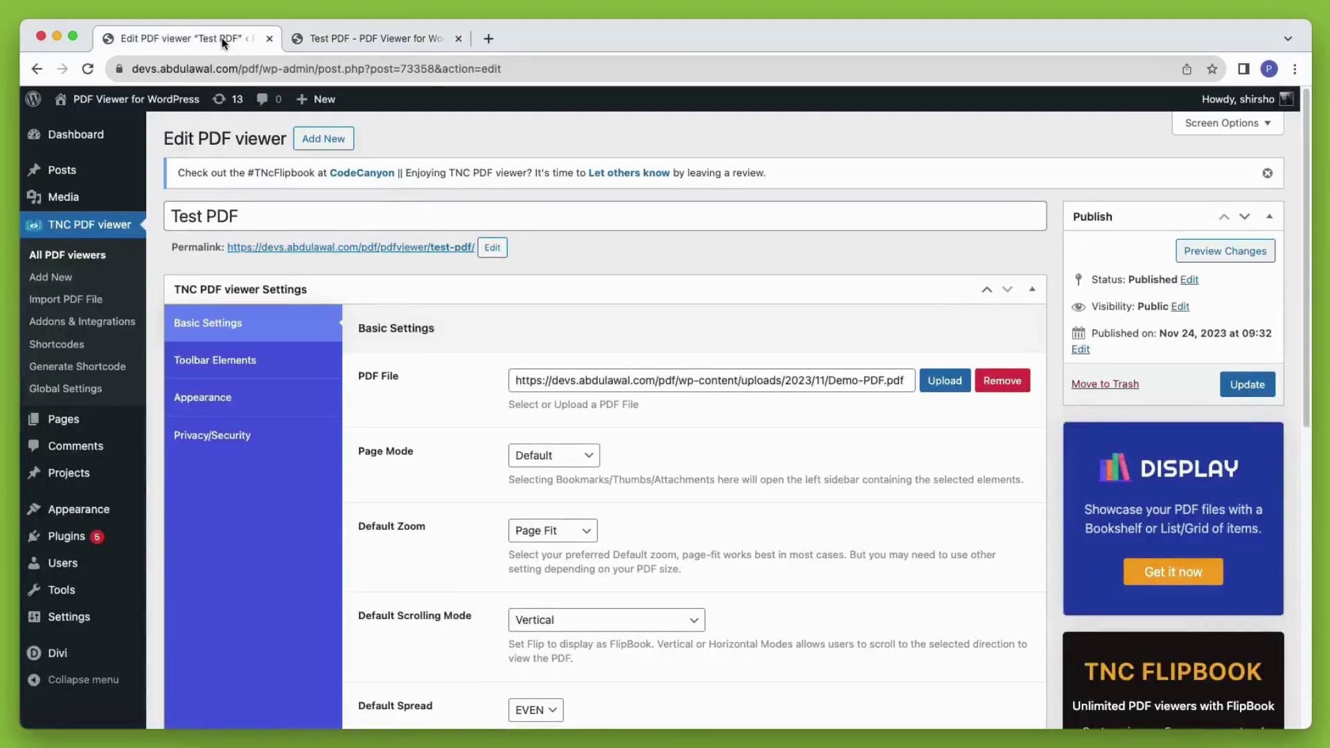
{"action": "mouse_move", "coordinate": [63, 418]}
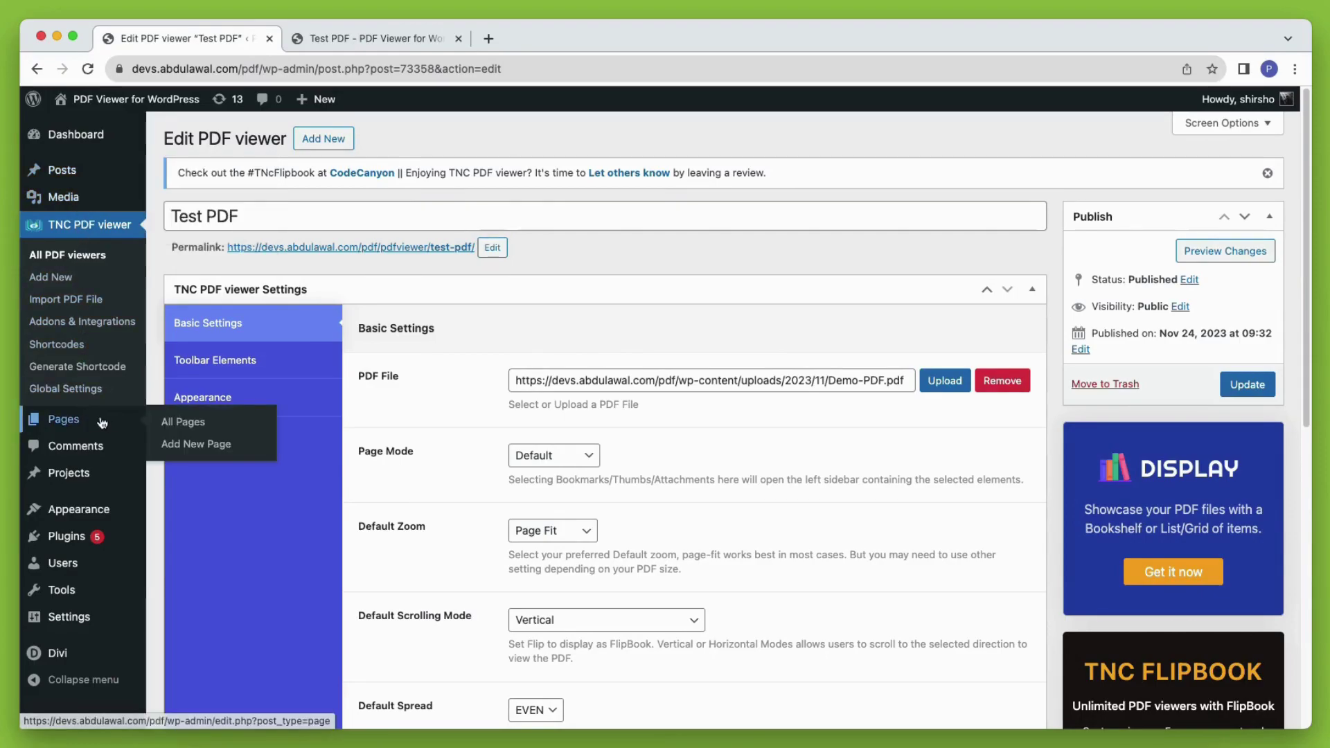
{"action": "left_click", "coordinate": [202, 447]}
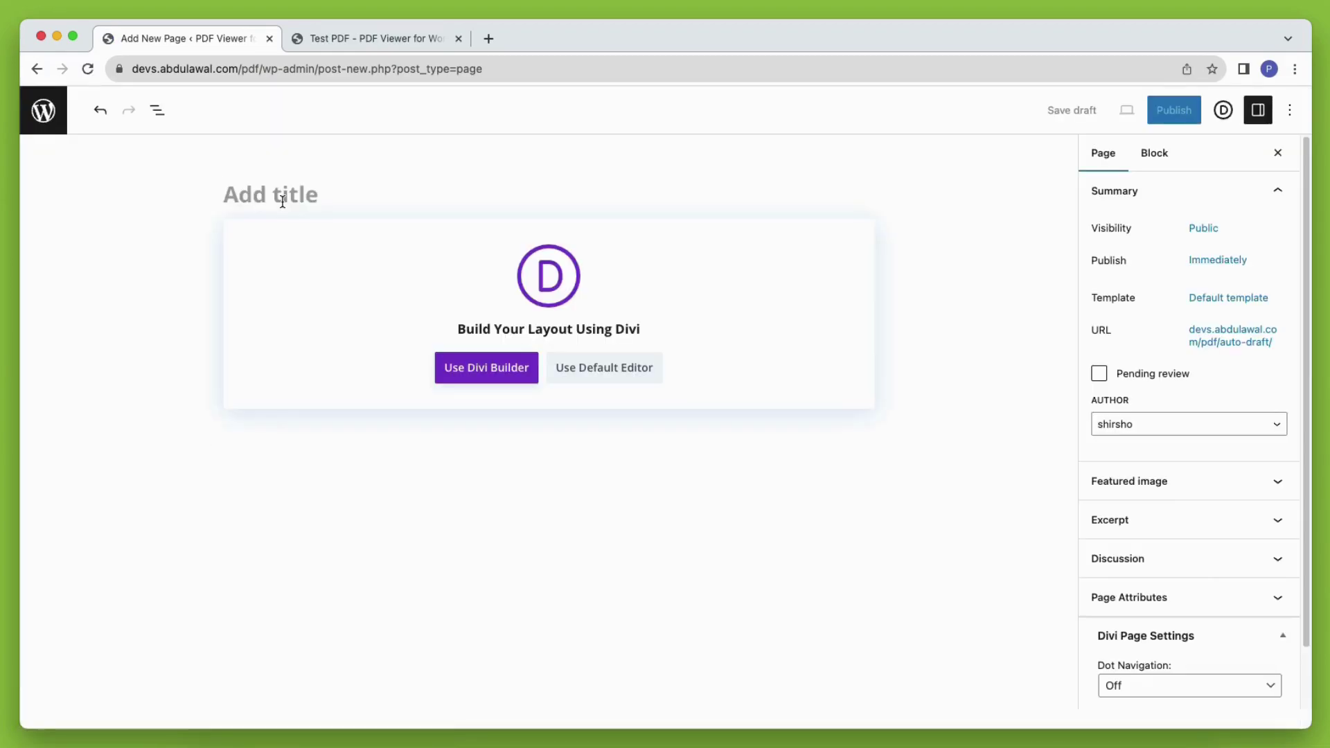
Title the new page 'PDF Embedding Test' and use the default block editor instead of Divi
{"action": "left_click", "coordinate": [283, 202]}
{"action": "type", "text": "PD"}
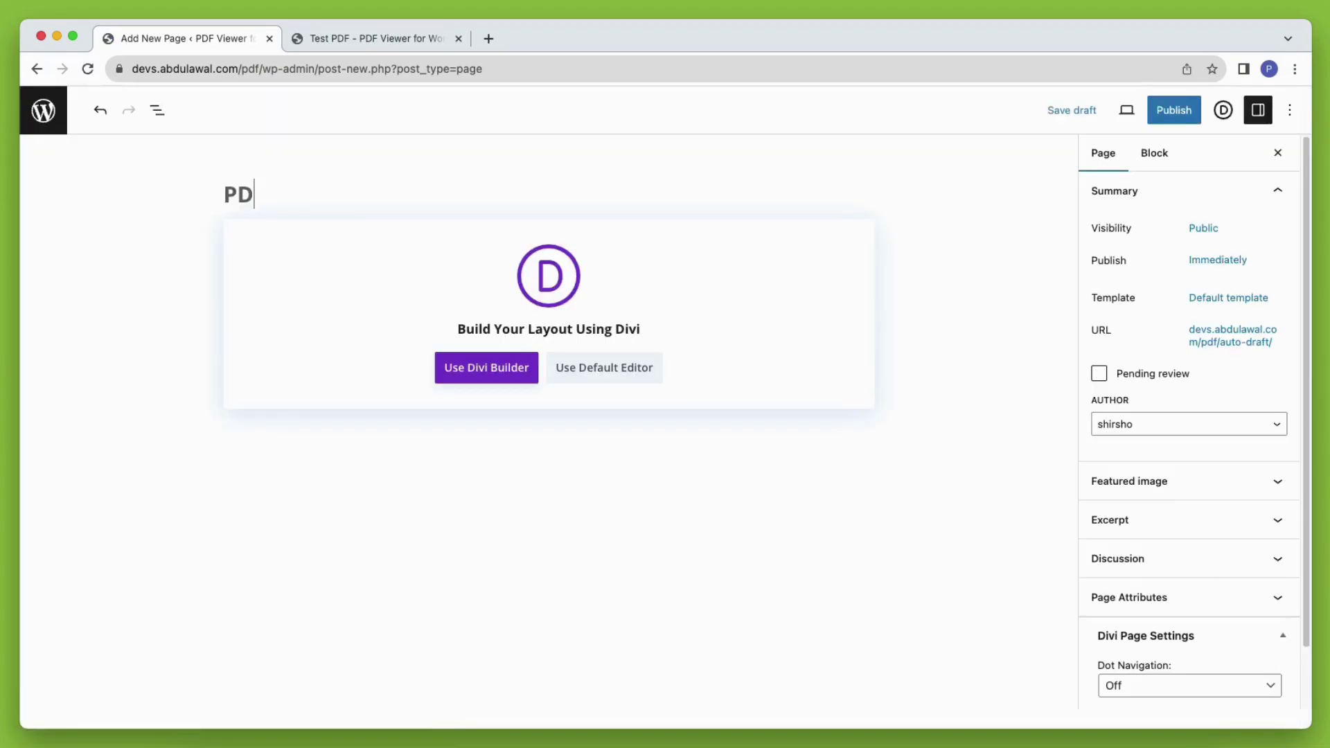
{"action": "type", "text": "F Embedding Test"}
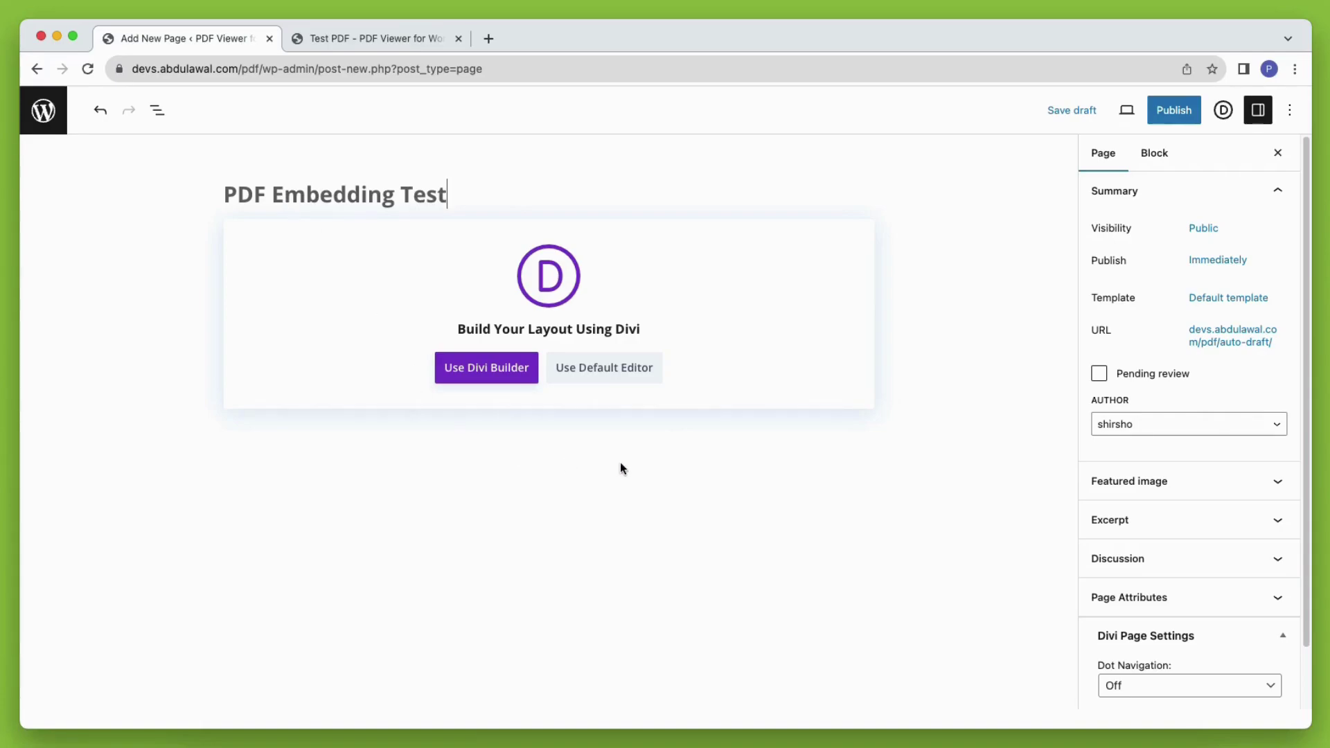
{"action": "left_click", "coordinate": [621, 374]}
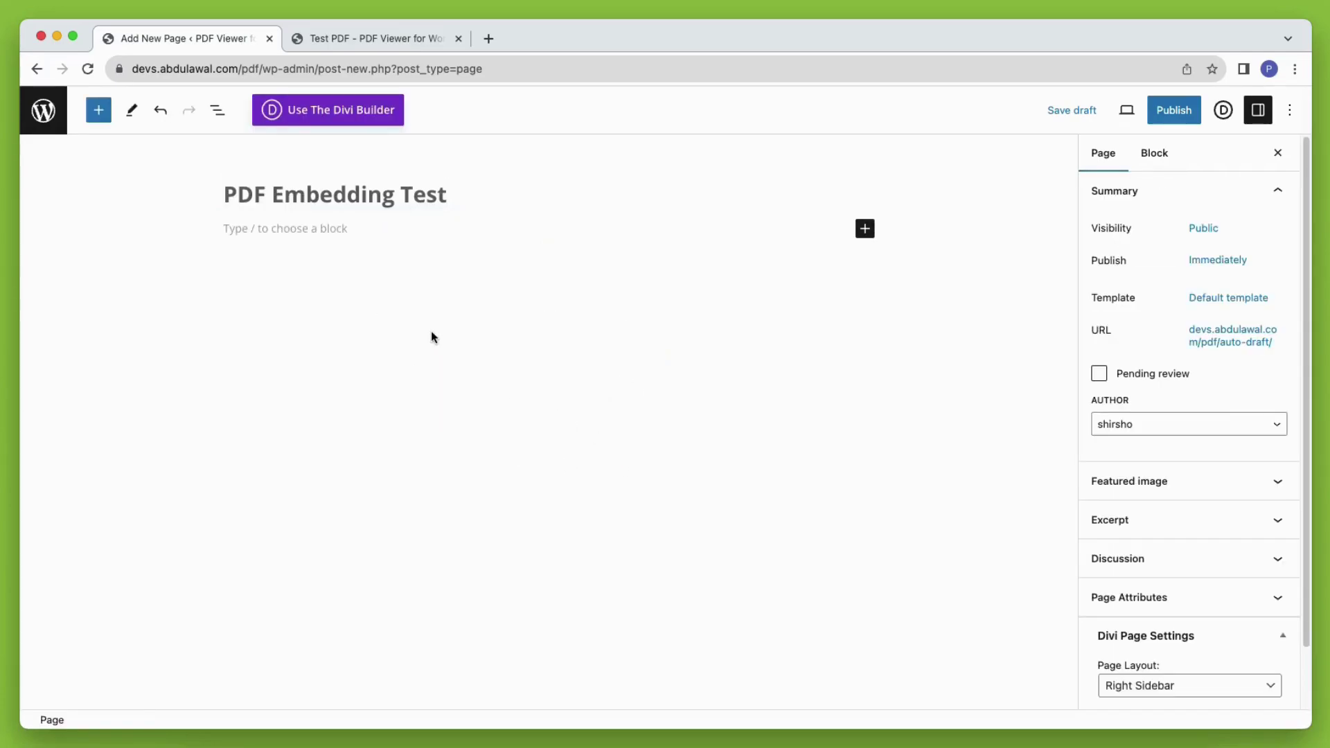
Insert a PDF viewer block found by searching 'pdf' in the block library
{"action": "left_click", "coordinate": [327, 232]}
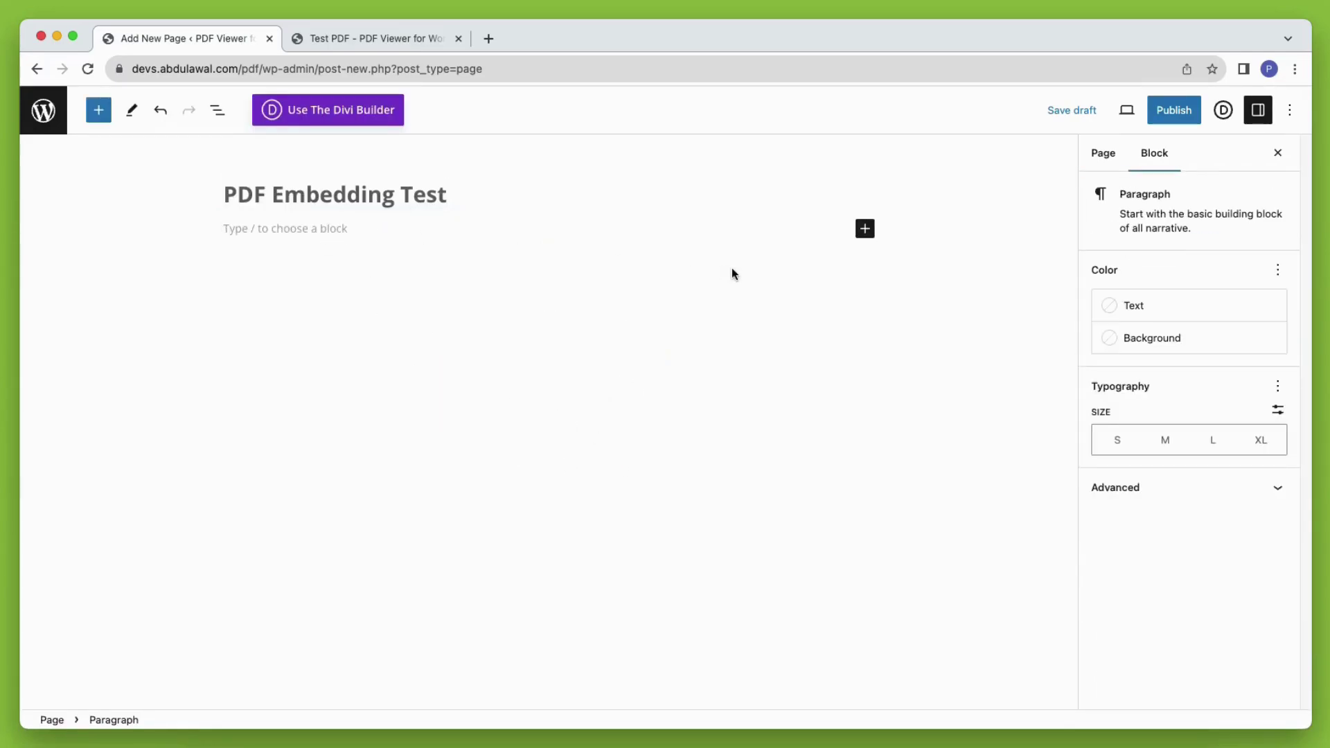
{"action": "left_click", "coordinate": [864, 230]}
{"action": "type", "text": "pdf"}
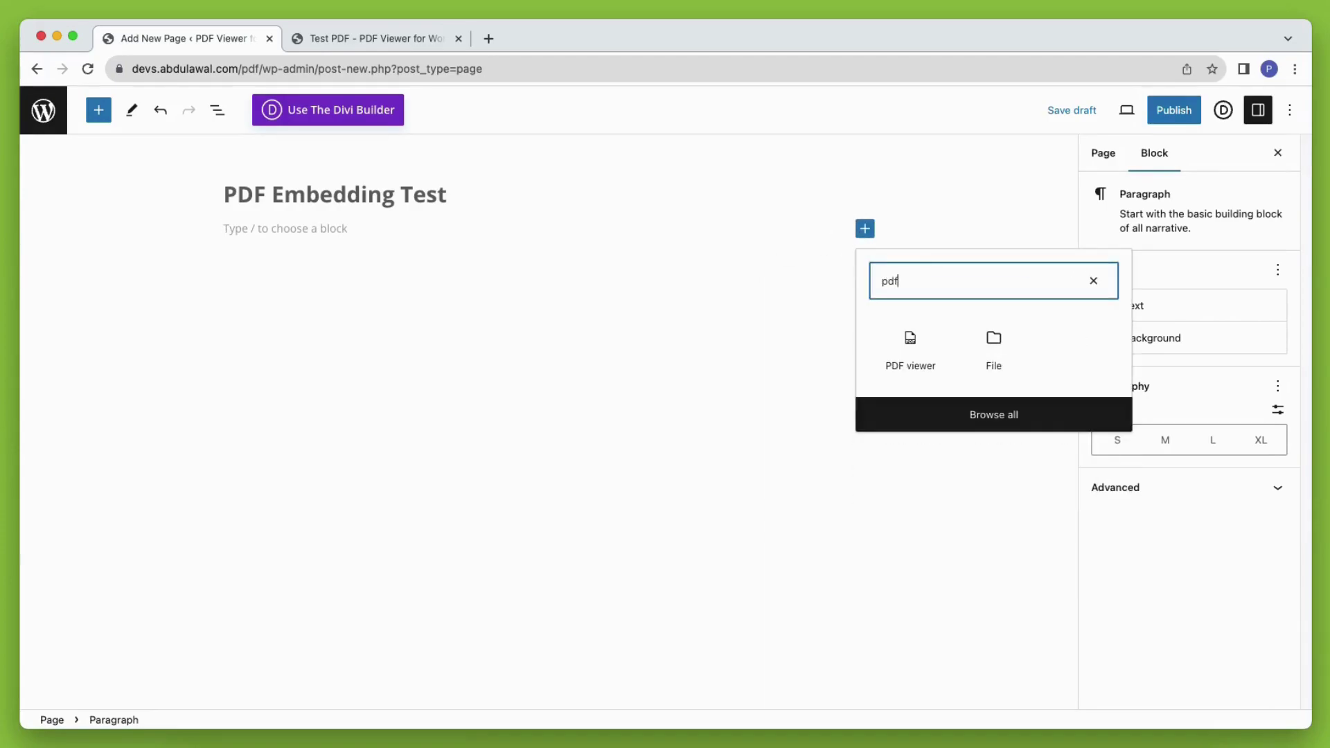
{"action": "left_click", "coordinate": [907, 346]}
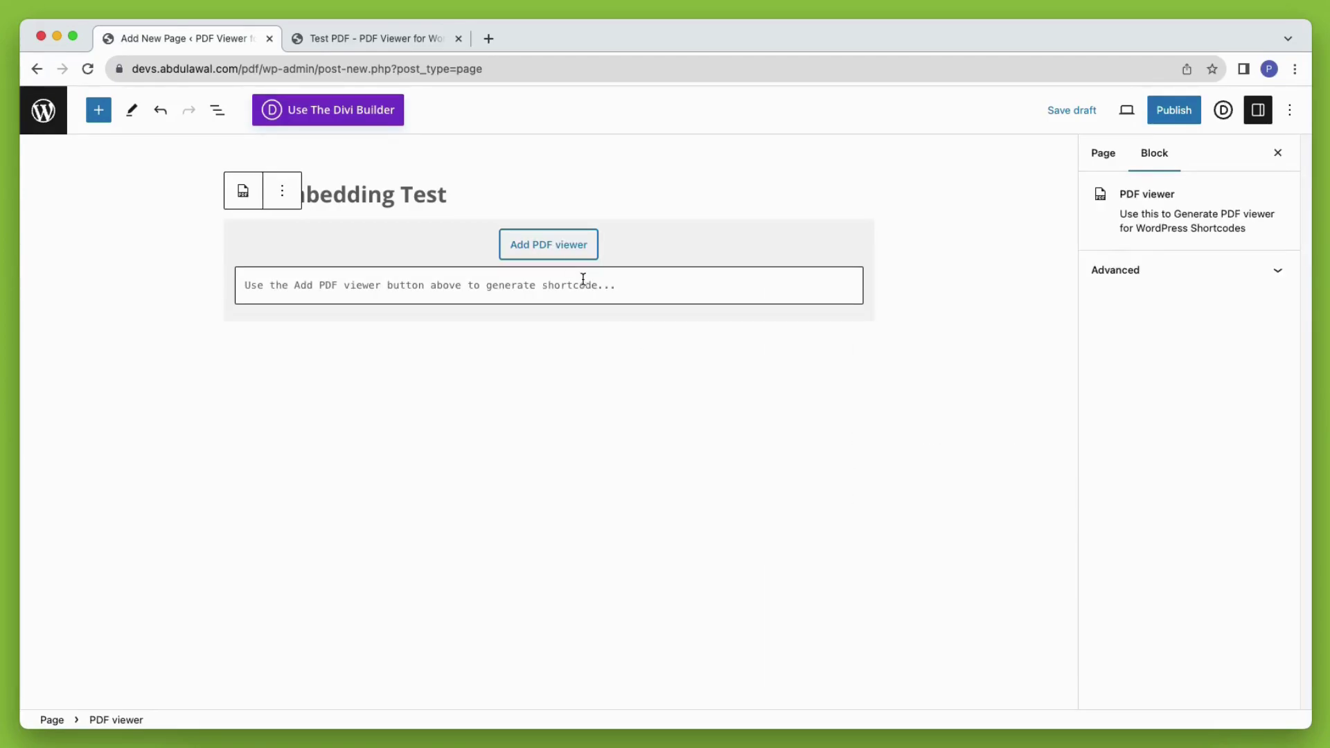
Embed the Test PDF viewer shortcode at 100% width and 800 height, then publish the page
{"action": "left_click", "coordinate": [568, 254]}
{"action": "left_click", "coordinate": [633, 170]}
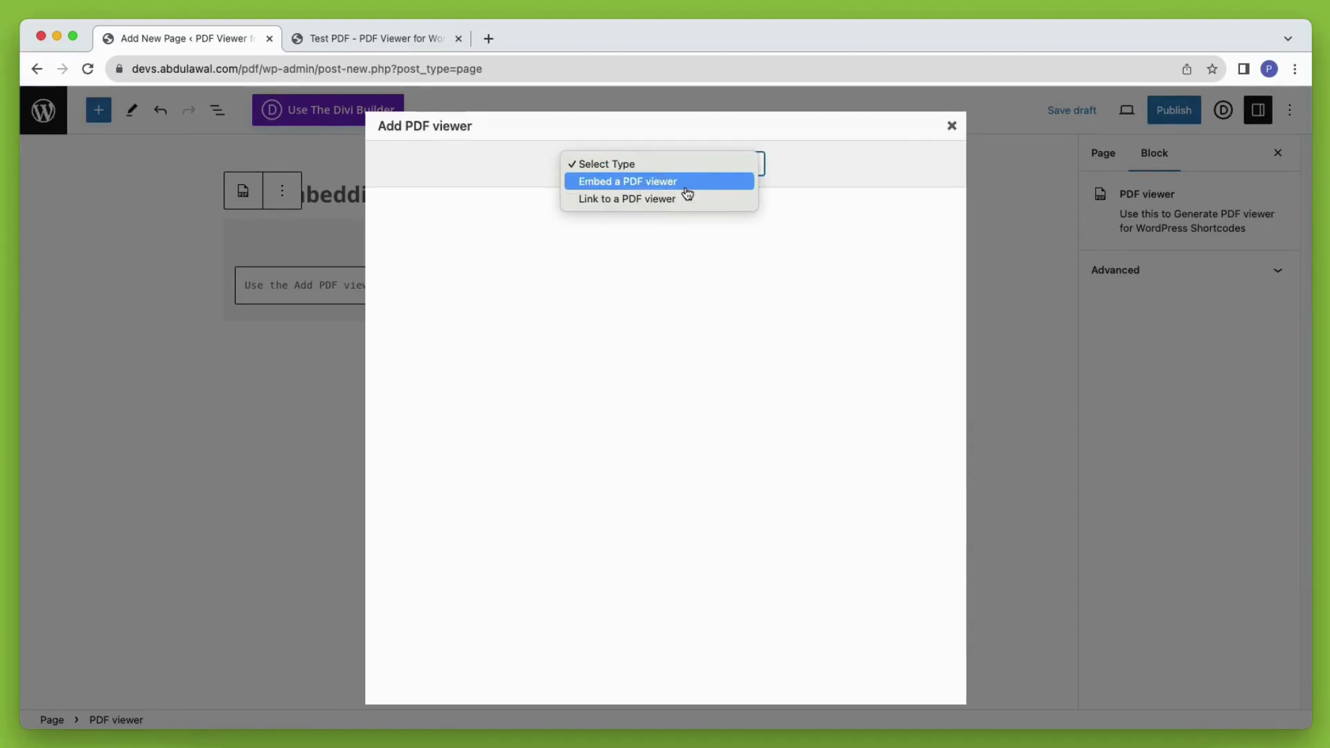
{"action": "left_click", "coordinate": [686, 186]}
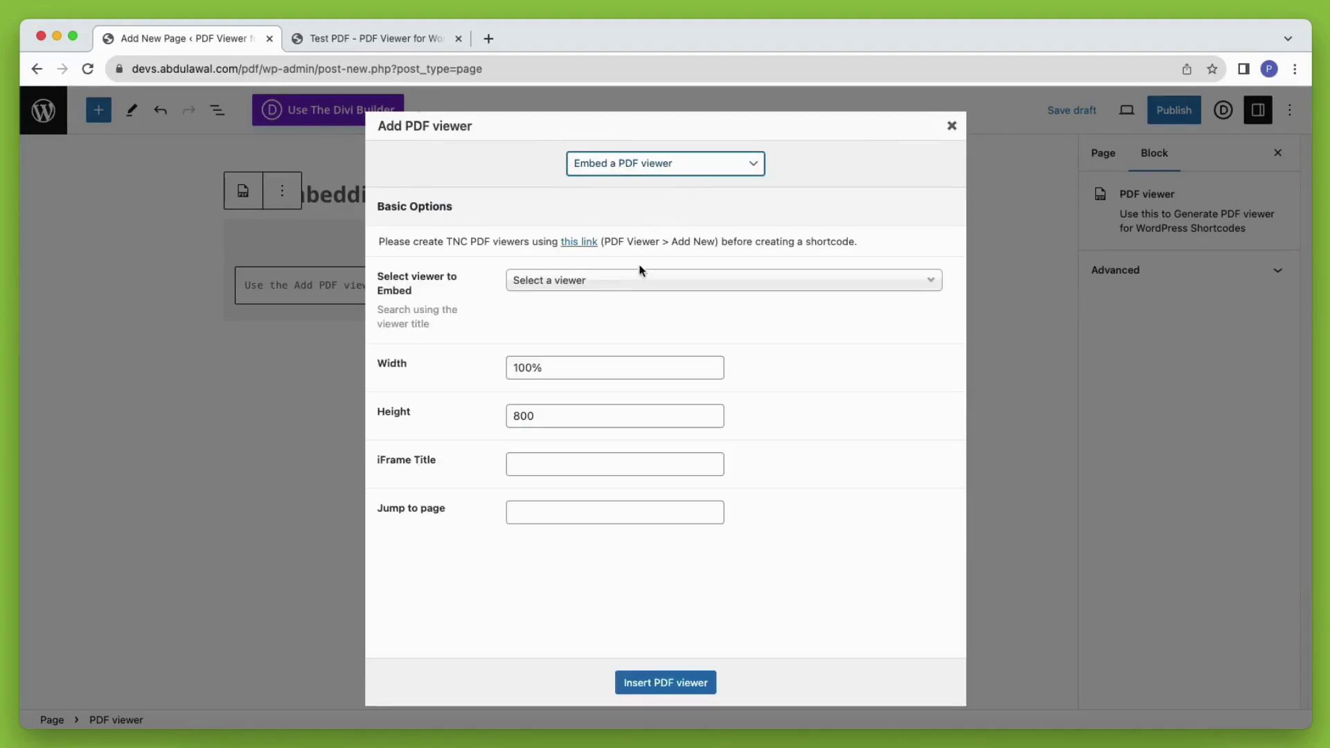
{"action": "left_click", "coordinate": [644, 283]}
{"action": "type", "text": "tes"}
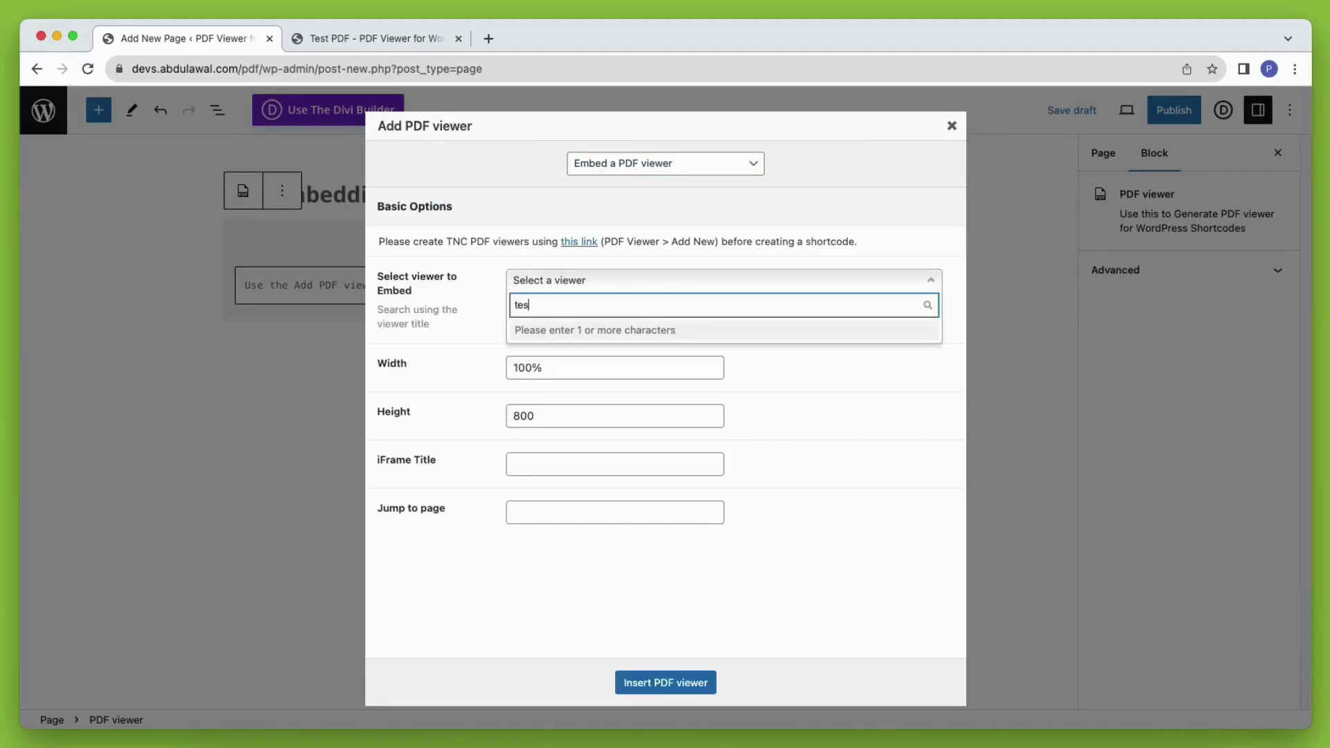
{"action": "left_click", "coordinate": [593, 331]}
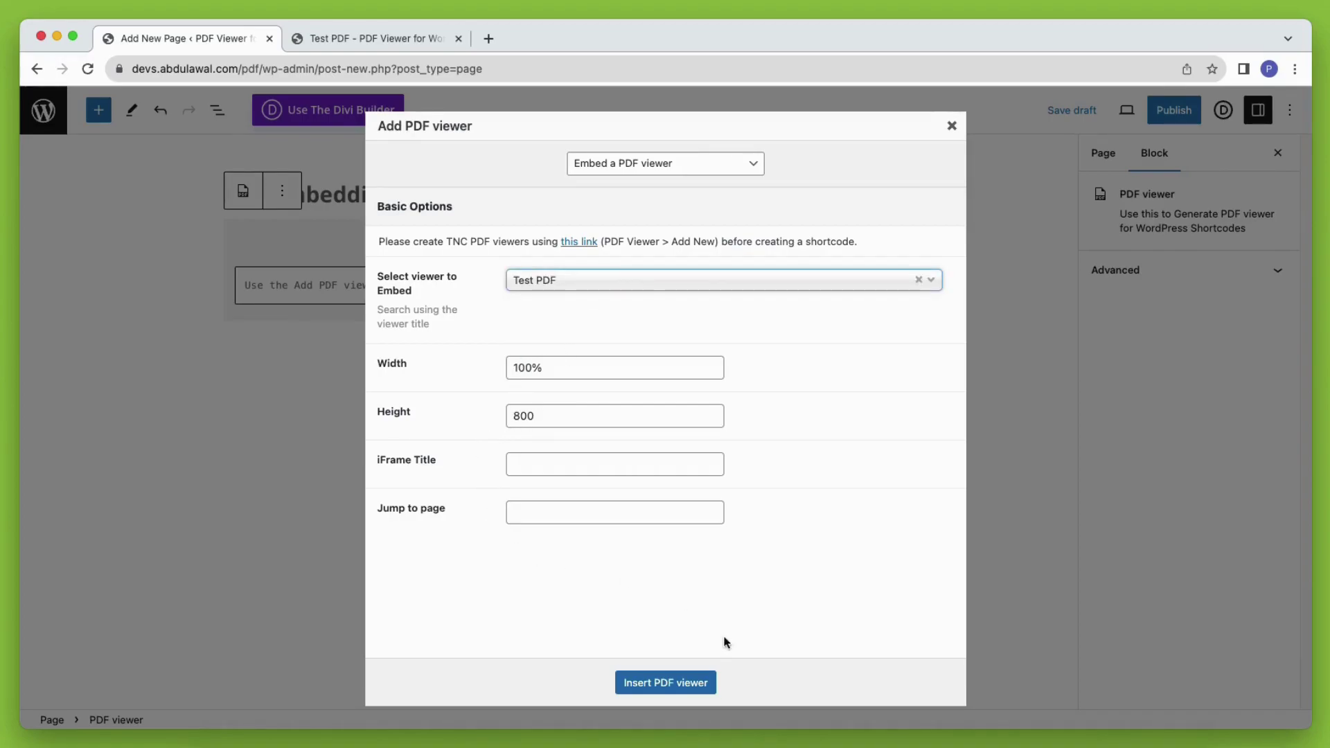
{"action": "left_click", "coordinate": [701, 681]}
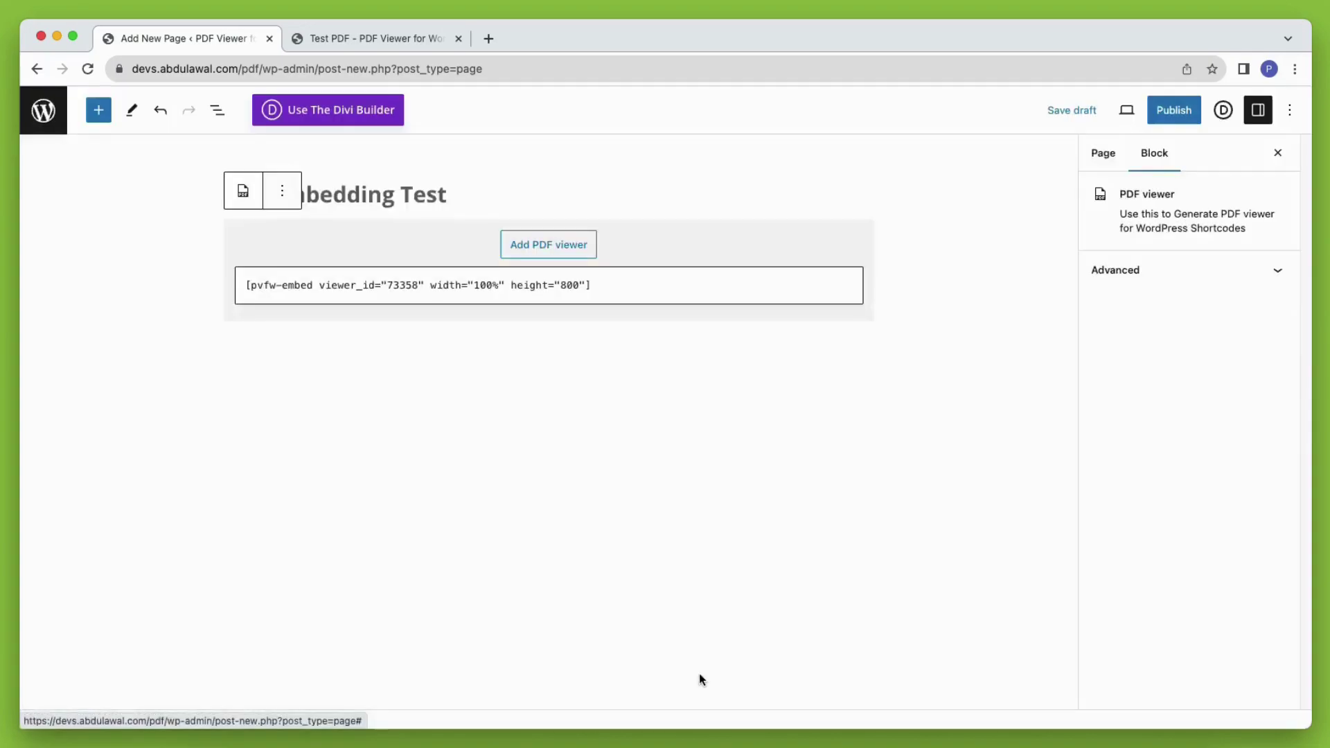
{"action": "left_click", "coordinate": [1172, 111]}
{"action": "left_click", "coordinate": [1166, 114]}
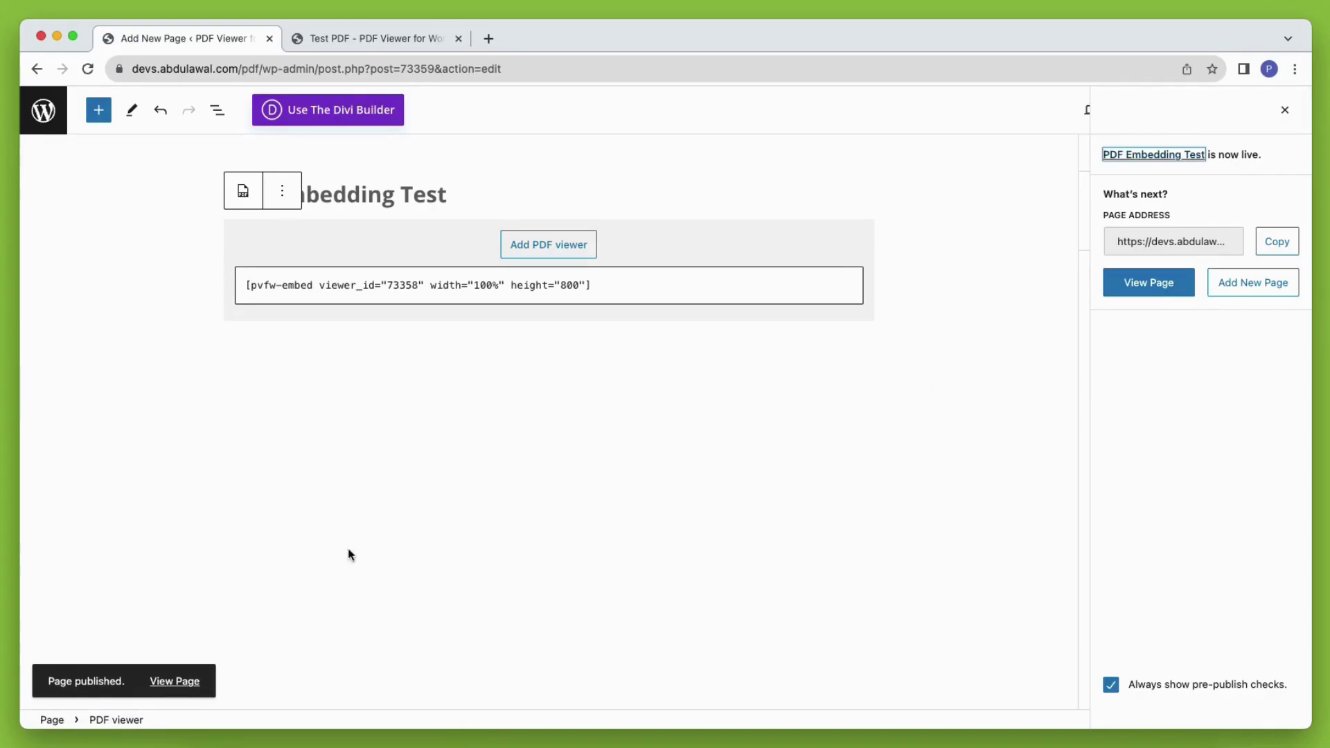
{"action": "left_click", "coordinate": [176, 682]}
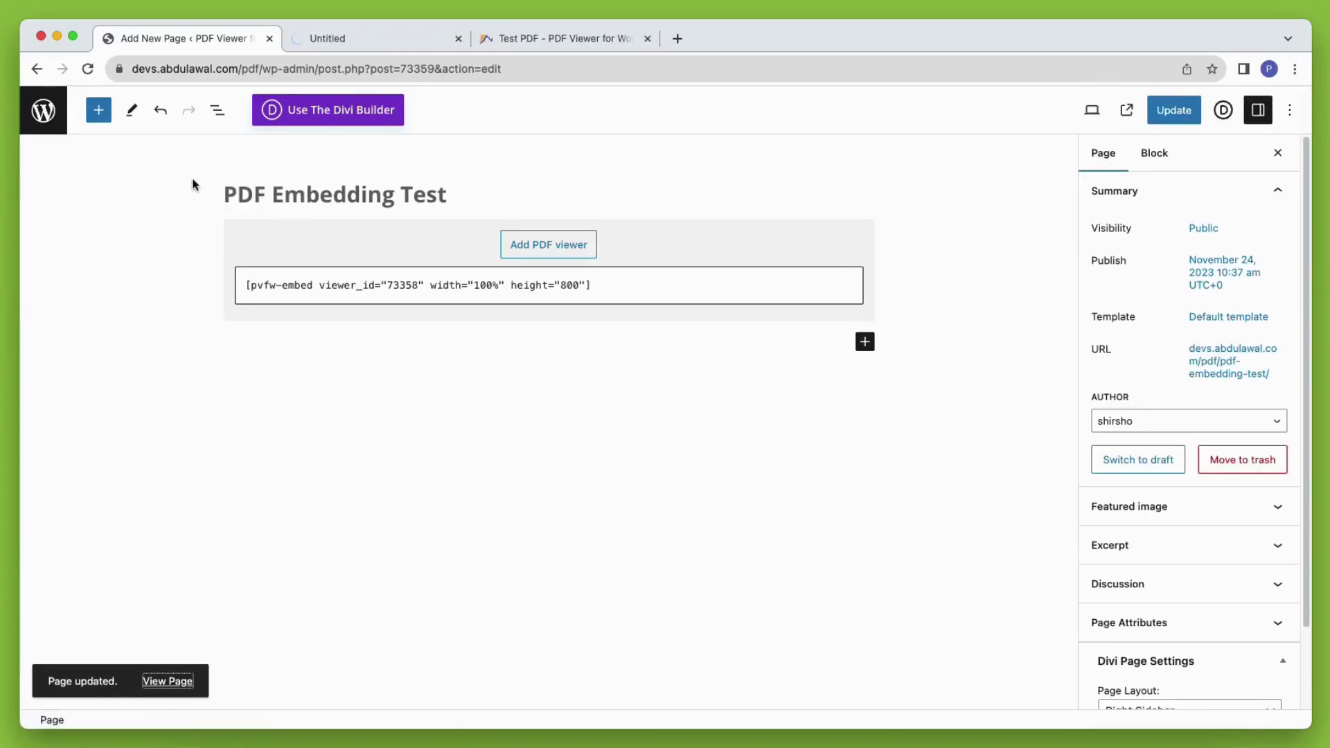
{"action": "left_click", "coordinate": [355, 43]}
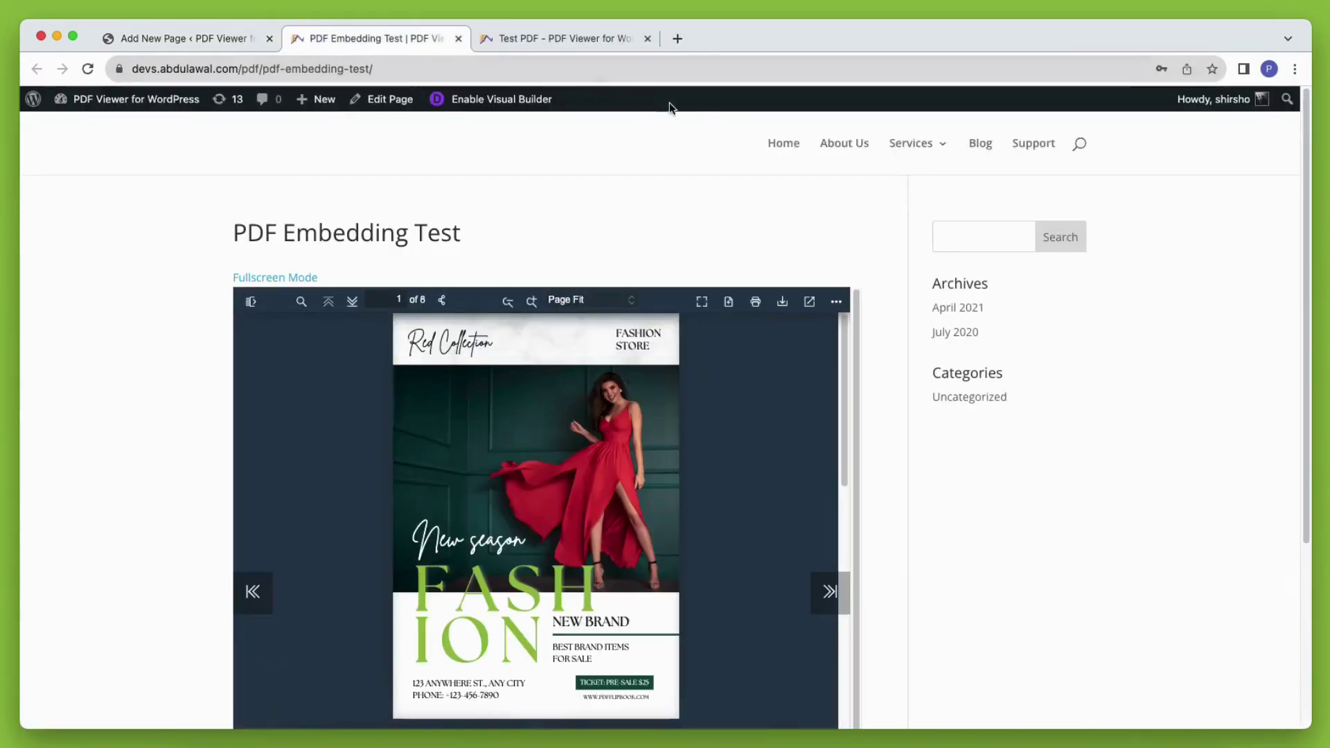
{"action": "left_click_drag", "start_coordinate": [842, 331], "coordinate": [852, 558]}
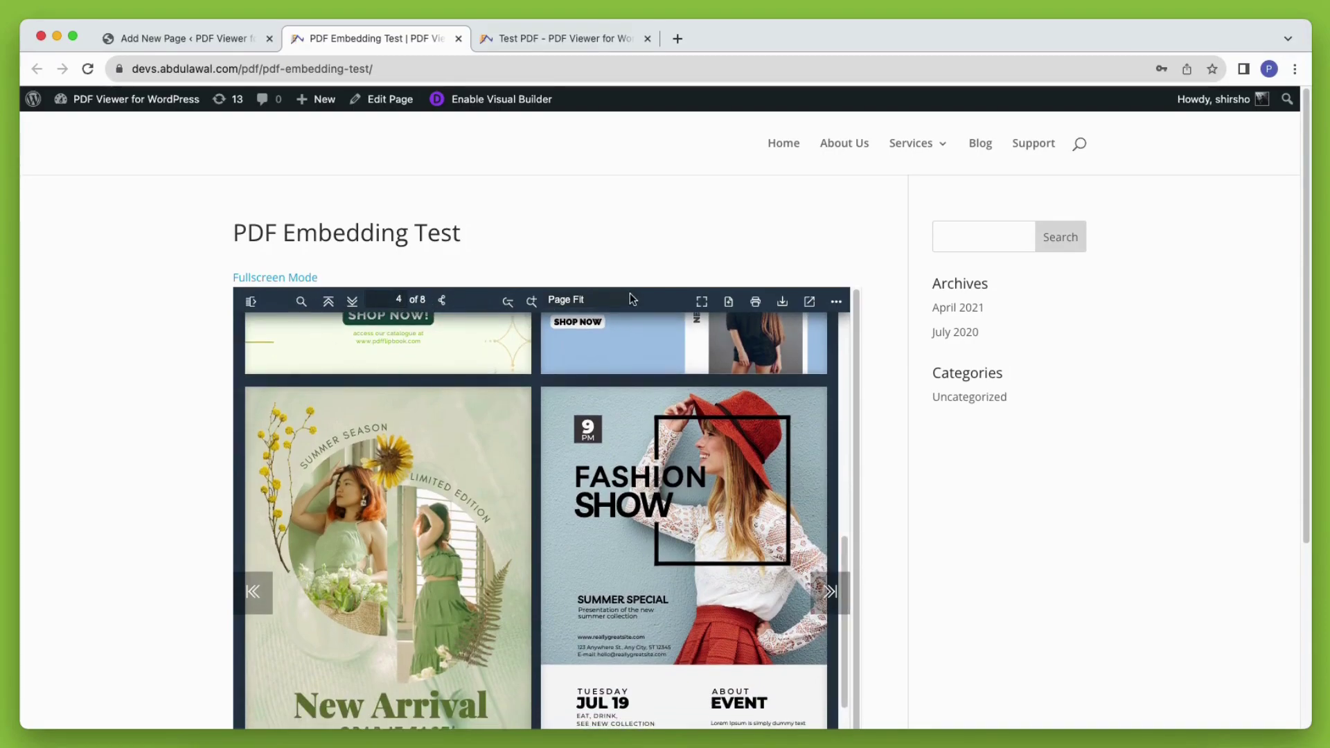
{"action": "left_click", "coordinate": [834, 303]}
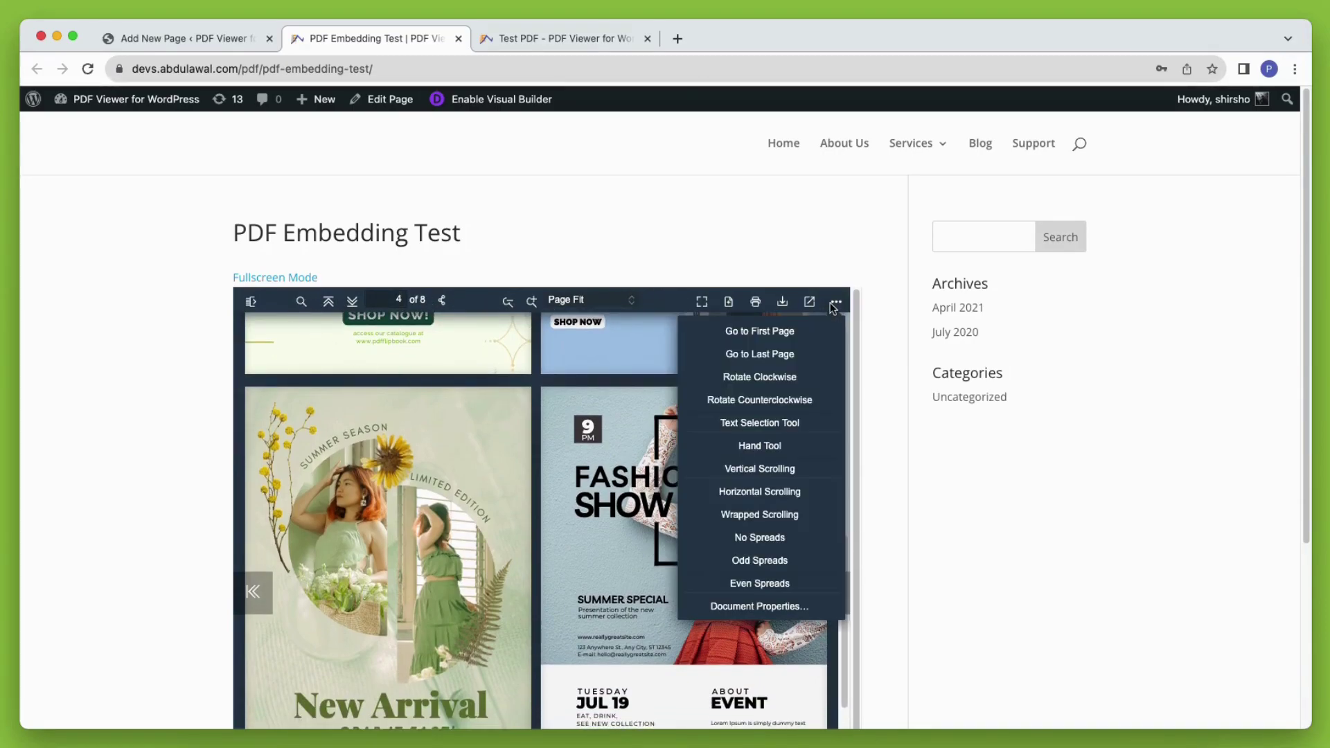
{"action": "key", "text": "super+w"}
Add a second PDF viewer block via a 'pdf' block search
{"action": "left_click", "coordinate": [864, 258]}
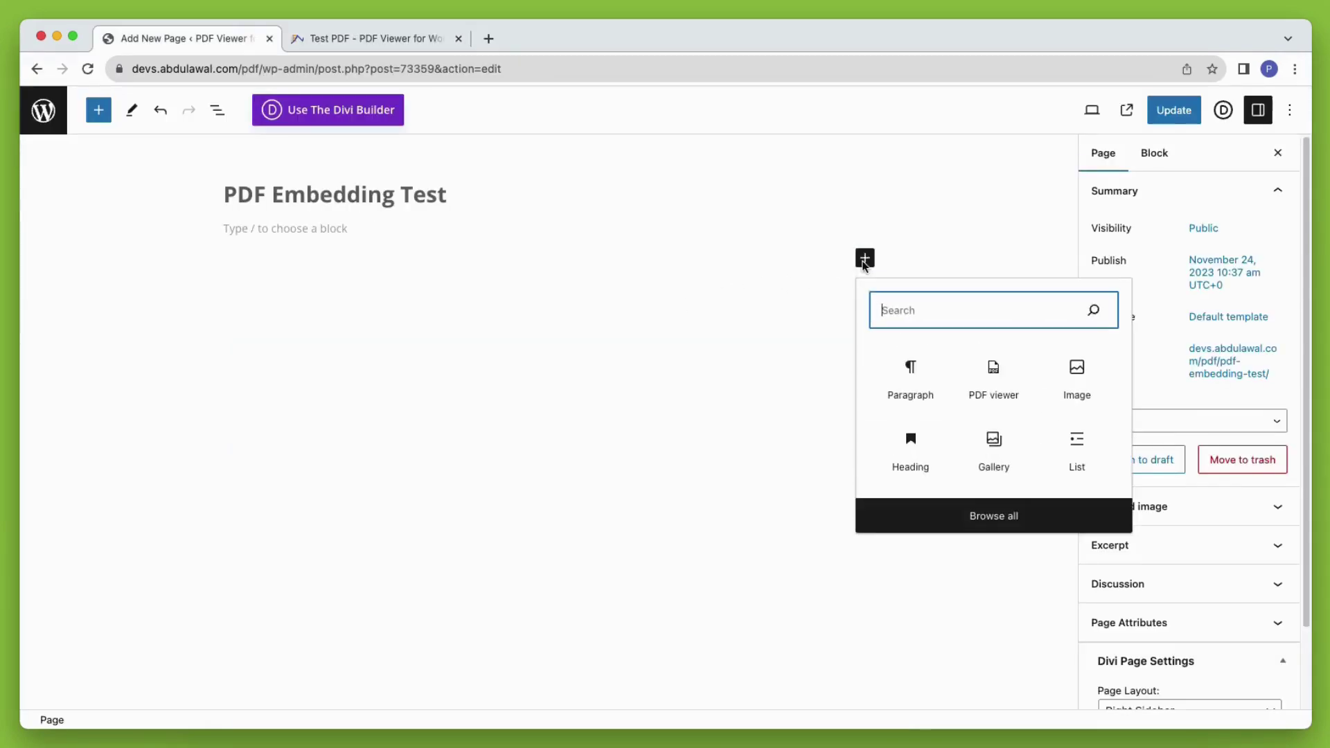
{"action": "type", "text": "pdf"}
{"action": "left_click", "coordinate": [921, 395]}
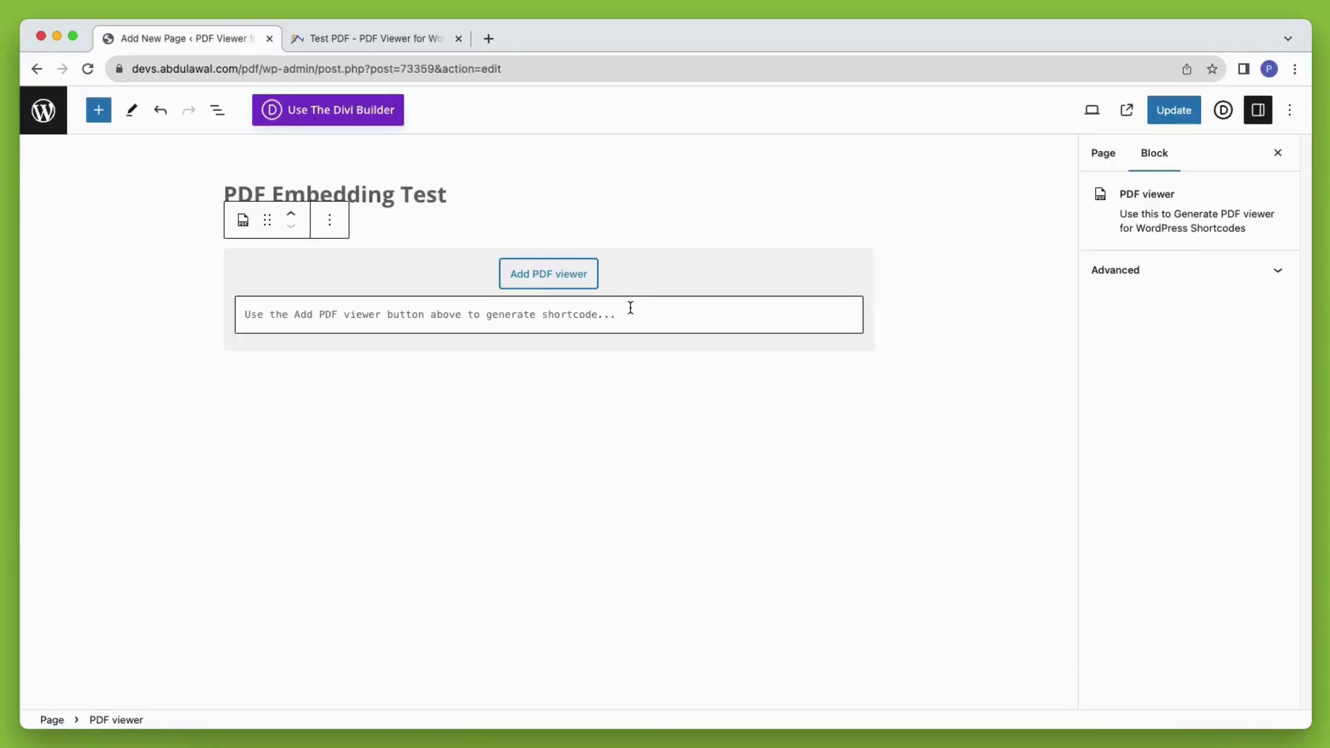
Insert a plain link to Test PDF with text 'My New PDF' opening in a new tab
{"action": "left_click", "coordinate": [580, 286]}
{"action": "left_click", "coordinate": [599, 170]}
{"action": "left_click", "coordinate": [597, 178]}
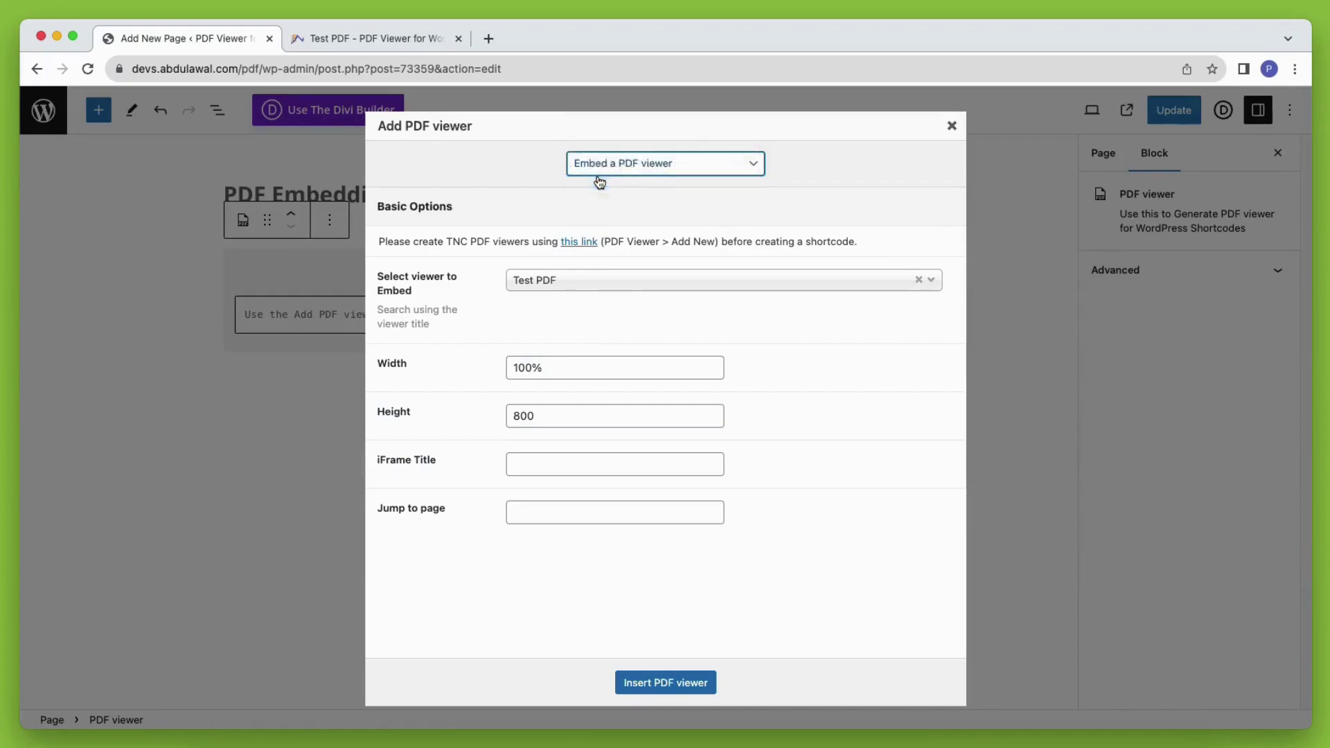
{"action": "left_click", "coordinate": [635, 281]}
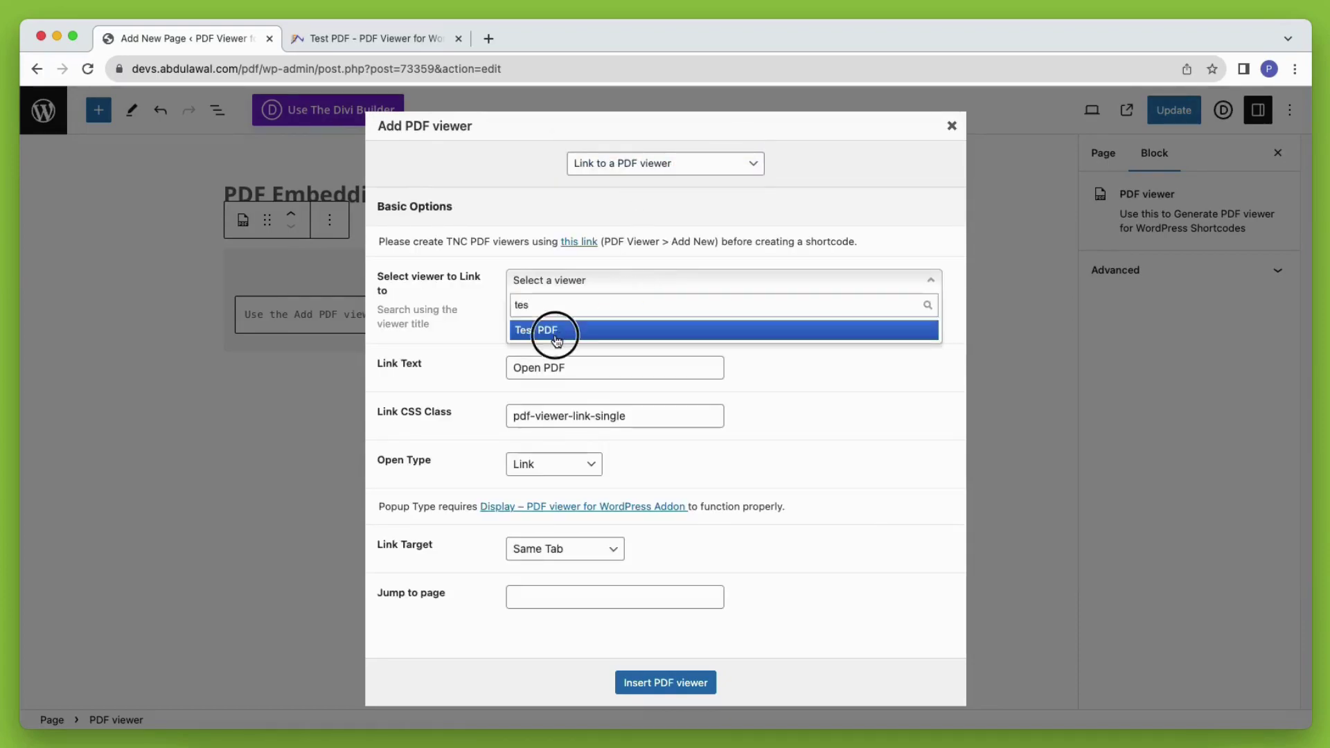
{"action": "left_click", "coordinate": [551, 331]}
{"action": "triple_click", "coordinate": [539, 362]}
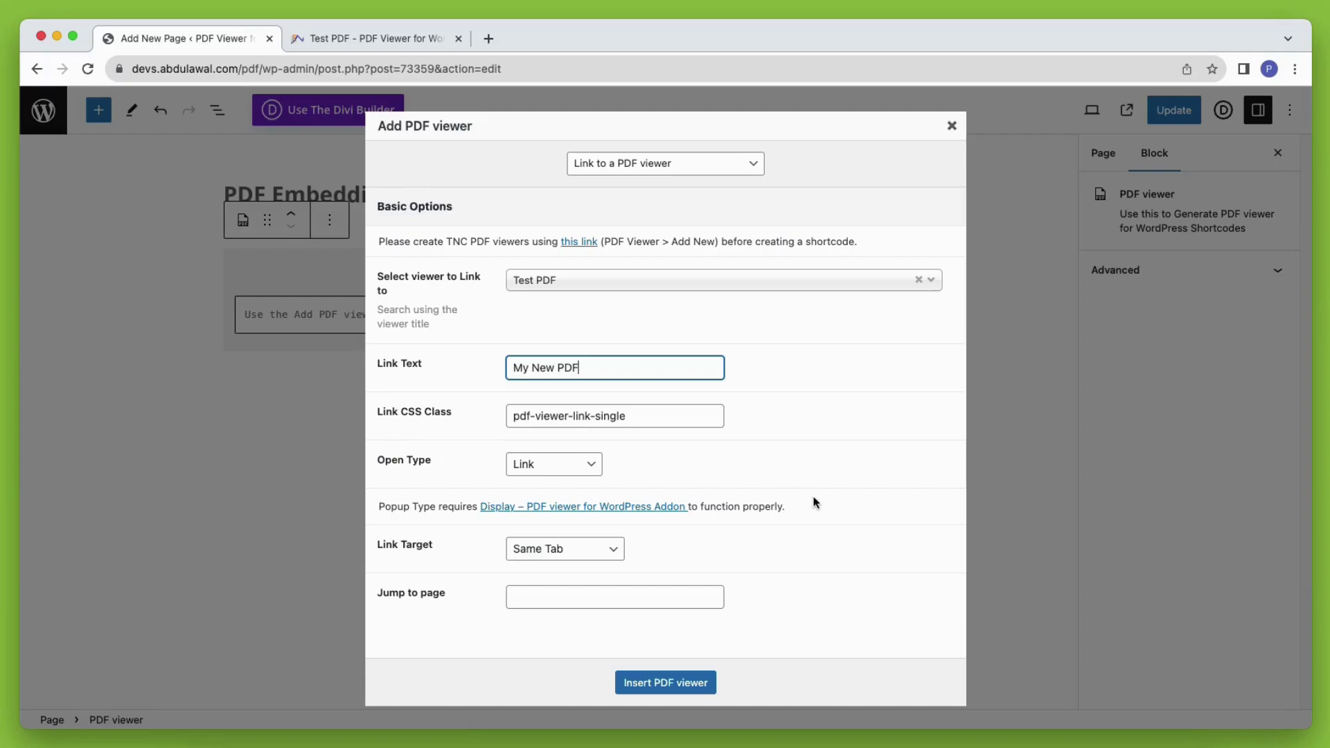
{"action": "left_click", "coordinate": [575, 466]}
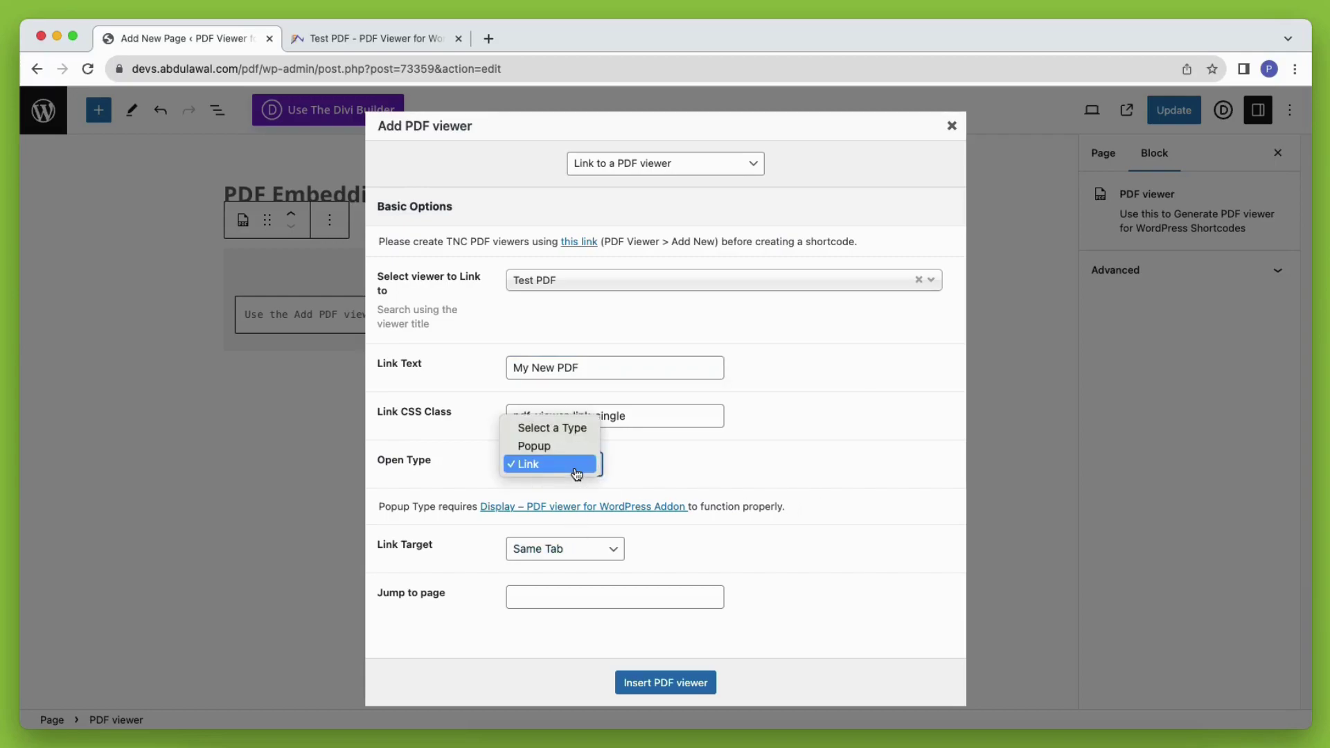
{"action": "left_click", "coordinate": [694, 468]}
{"action": "left_click", "coordinate": [594, 562]}
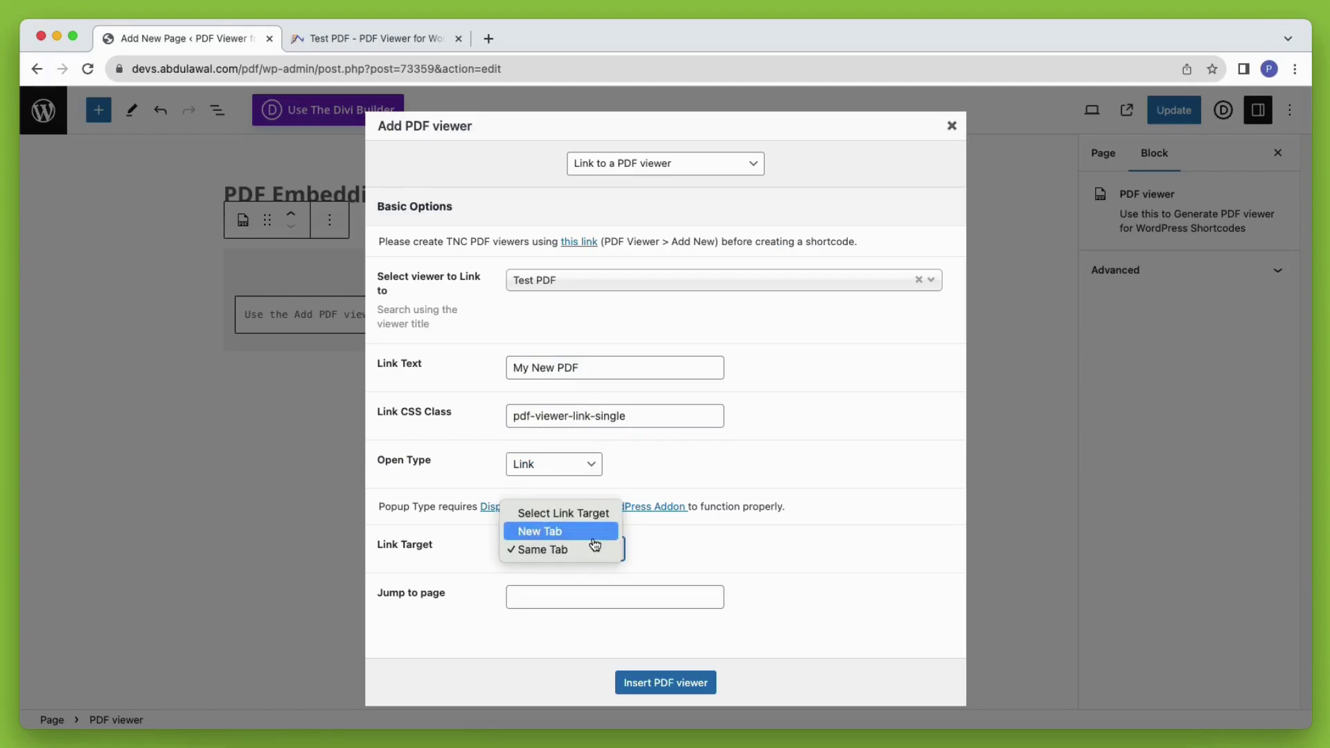
{"action": "left_click", "coordinate": [594, 534]}
{"action": "left_click", "coordinate": [644, 682]}
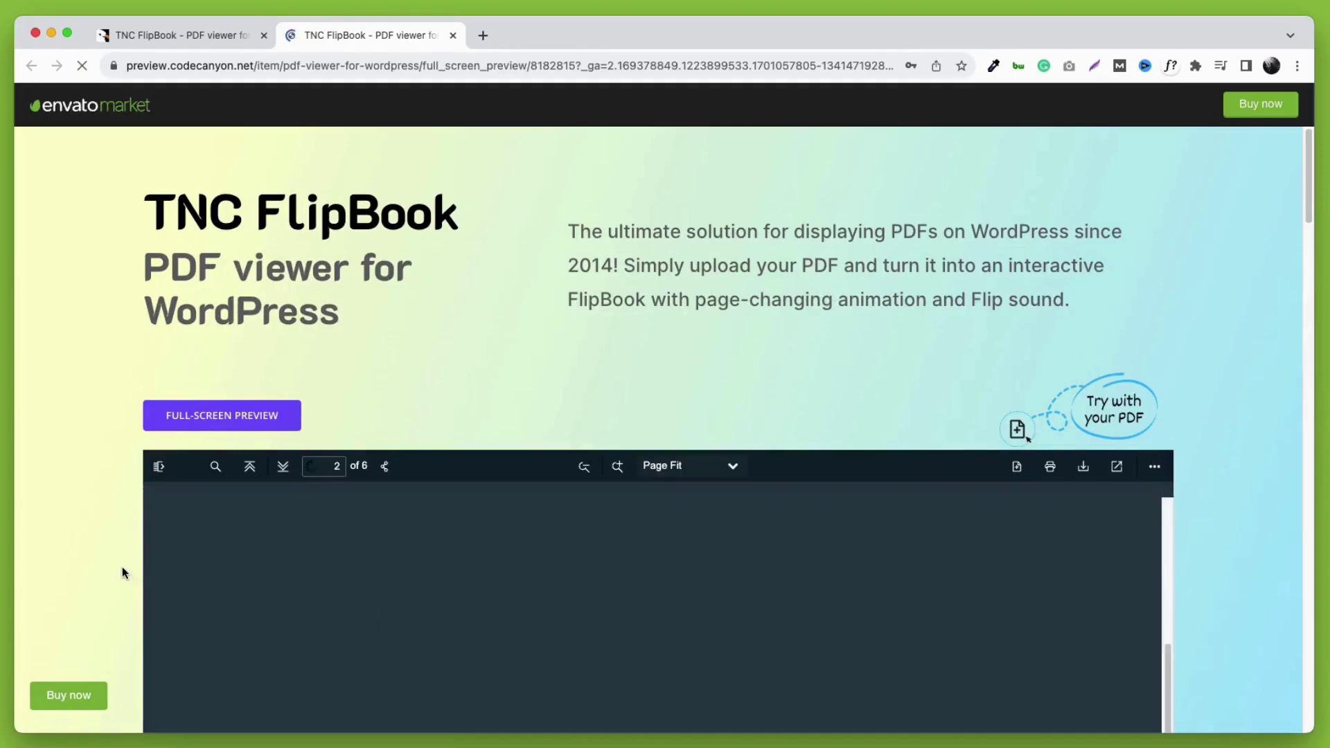
Turn the flipbook preview forward two pages, then back to the Online Course spread
{"action": "scroll", "coordinate": [122, 572], "scroll_direction": "down", "scroll_amount": 3}
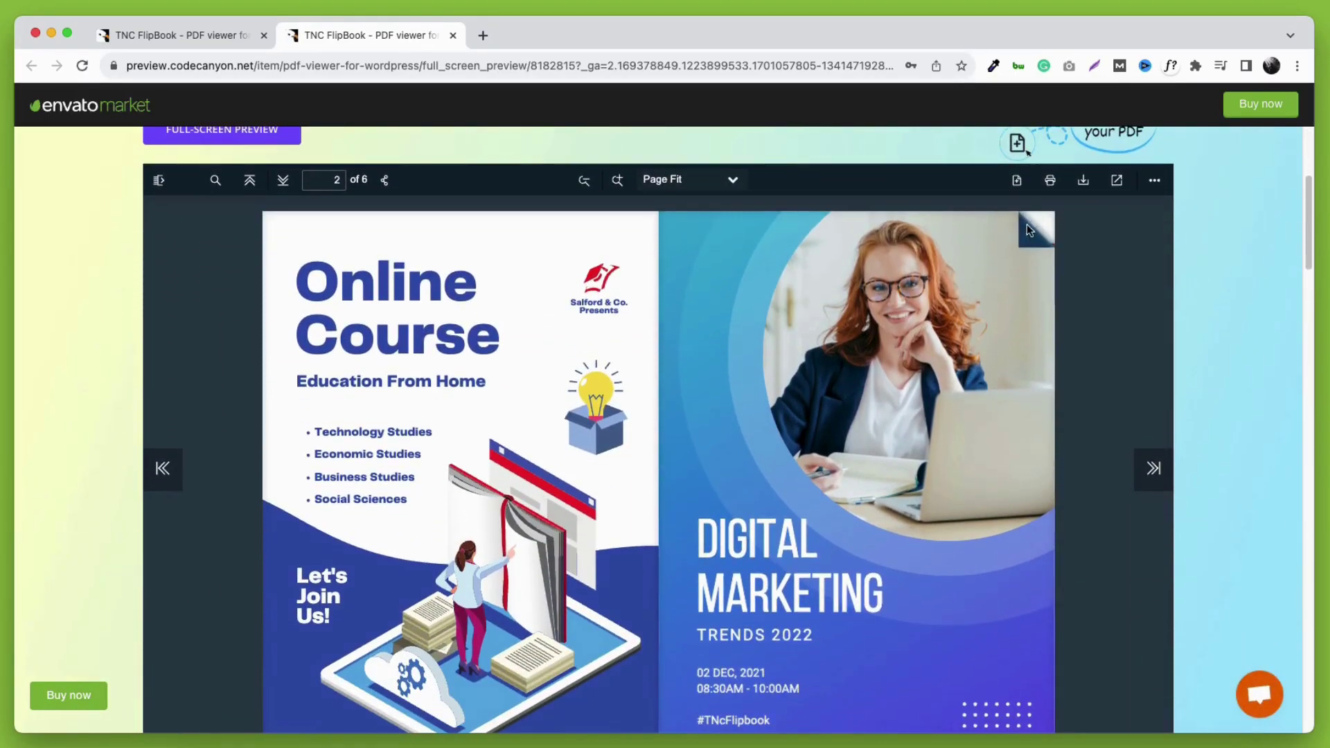
{"action": "left_click", "coordinate": [1030, 223]}
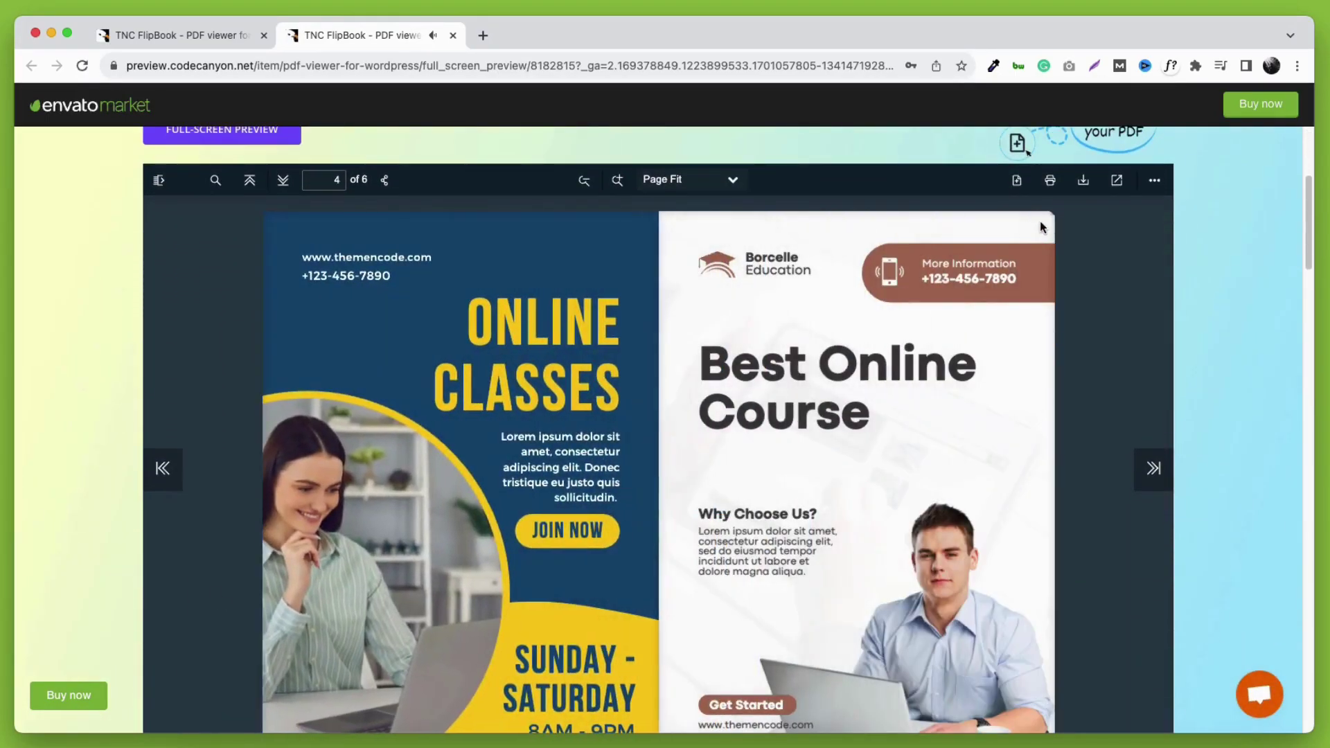
{"action": "left_click", "coordinate": [1041, 226]}
{"action": "left_click", "coordinate": [295, 244]}
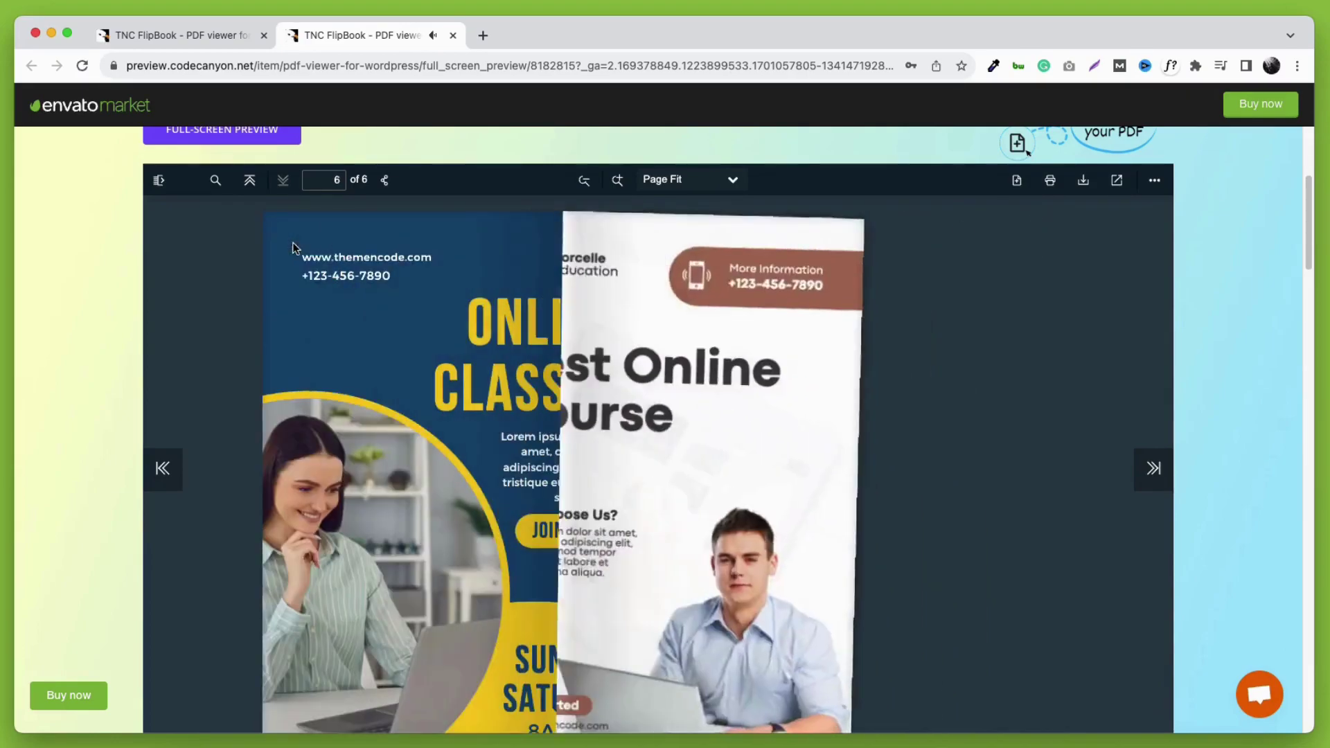
{"action": "left_click", "coordinate": [275, 232]}
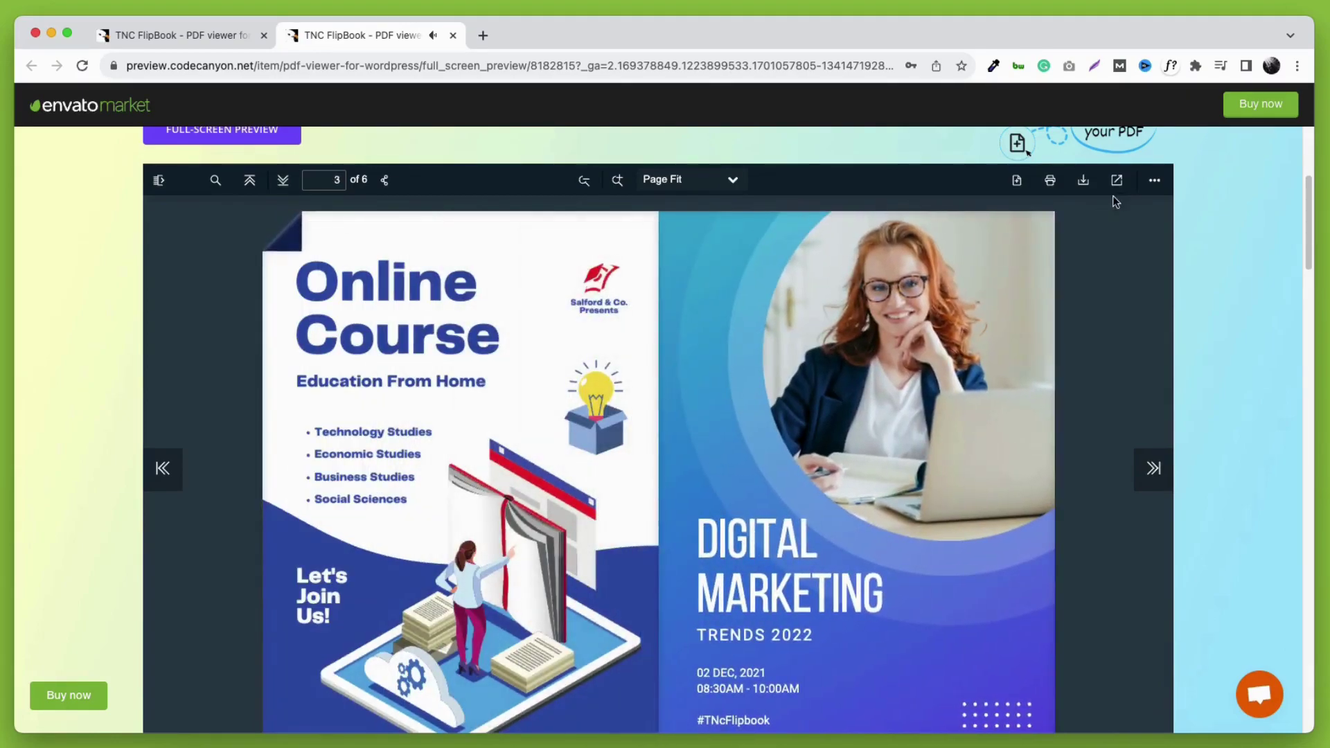
Scroll the TNC FlipBook page past the PDF Viewer and Explore More sections to the copyright footer
{"action": "scroll", "coordinate": [1215, 340], "scroll_direction": "down", "scroll_amount": 10}
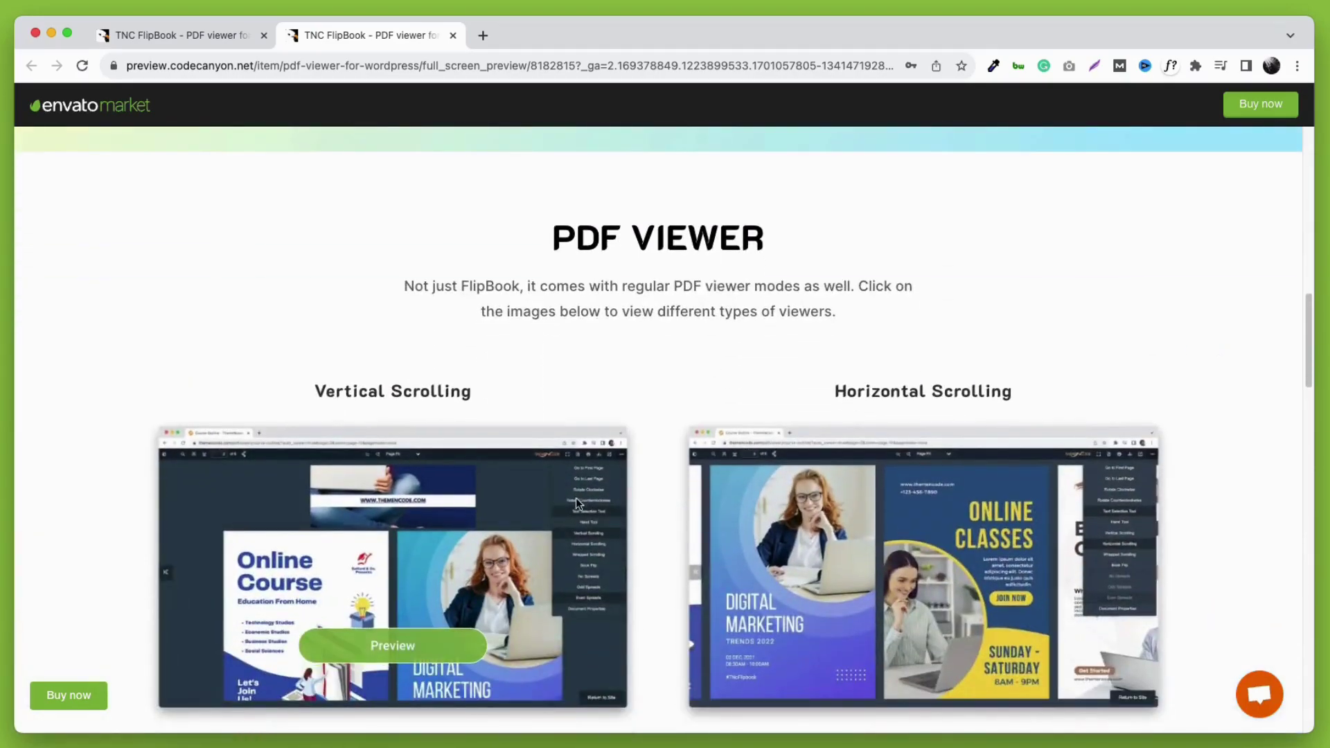
{"action": "scroll", "coordinate": [1242, 456], "scroll_direction": "down", "scroll_amount": 10}
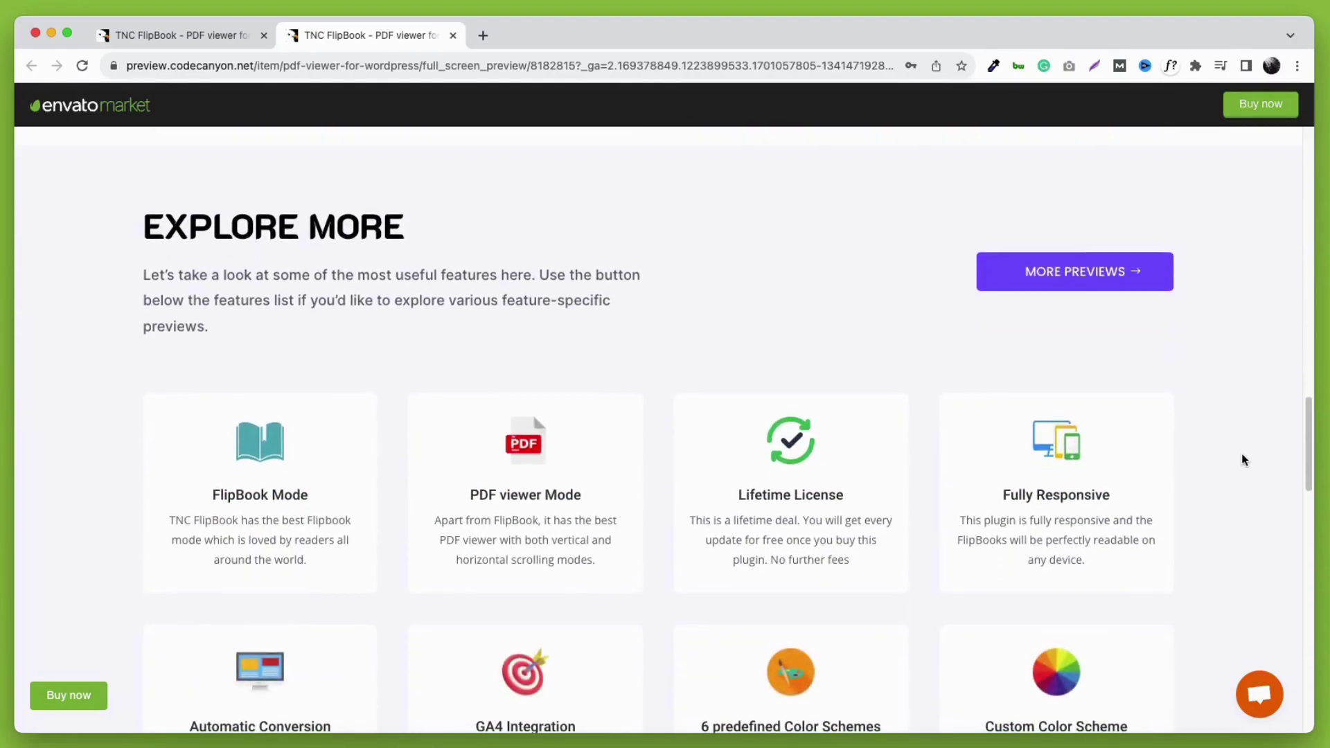
{"action": "scroll", "coordinate": [1241, 457], "scroll_direction": "down", "scroll_amount": 5}
{"action": "scroll", "coordinate": [1240, 457], "scroll_direction": "down", "scroll_amount": 9}
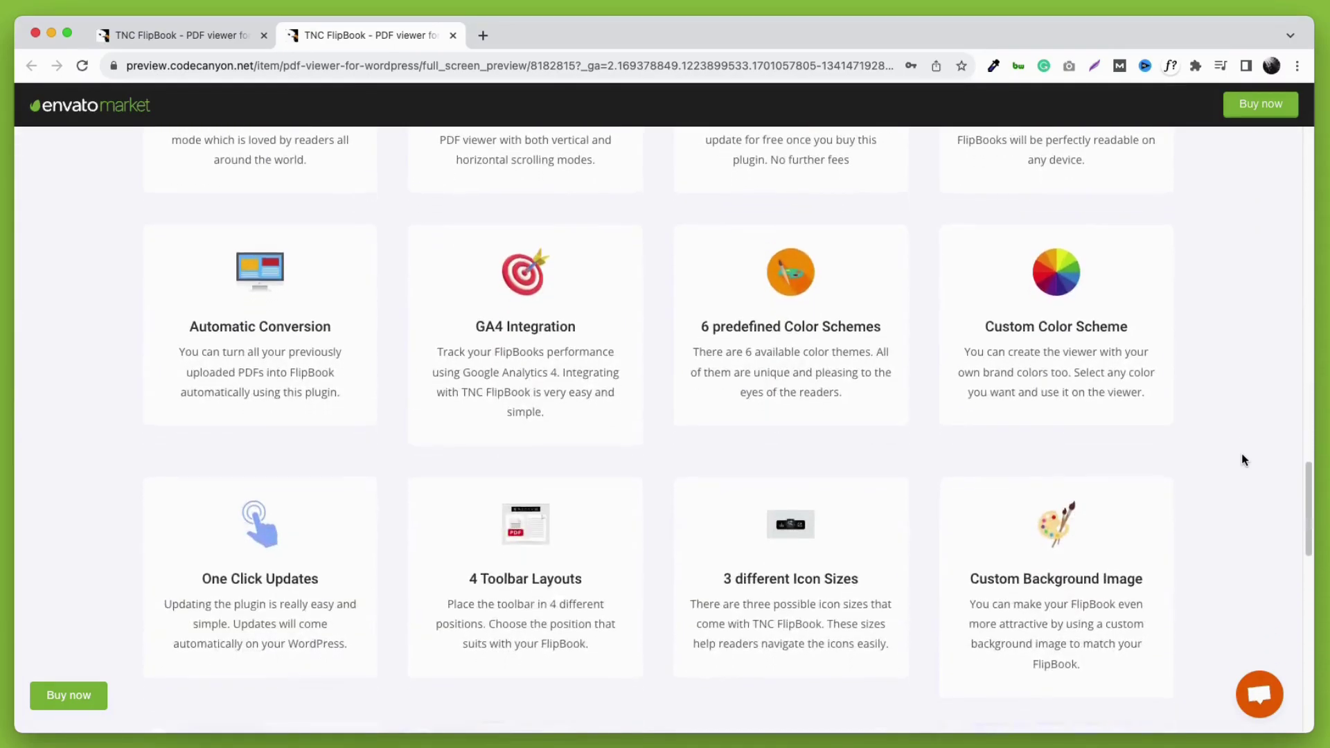
{"action": "scroll", "coordinate": [1241, 458], "scroll_direction": "down", "scroll_amount": 4}
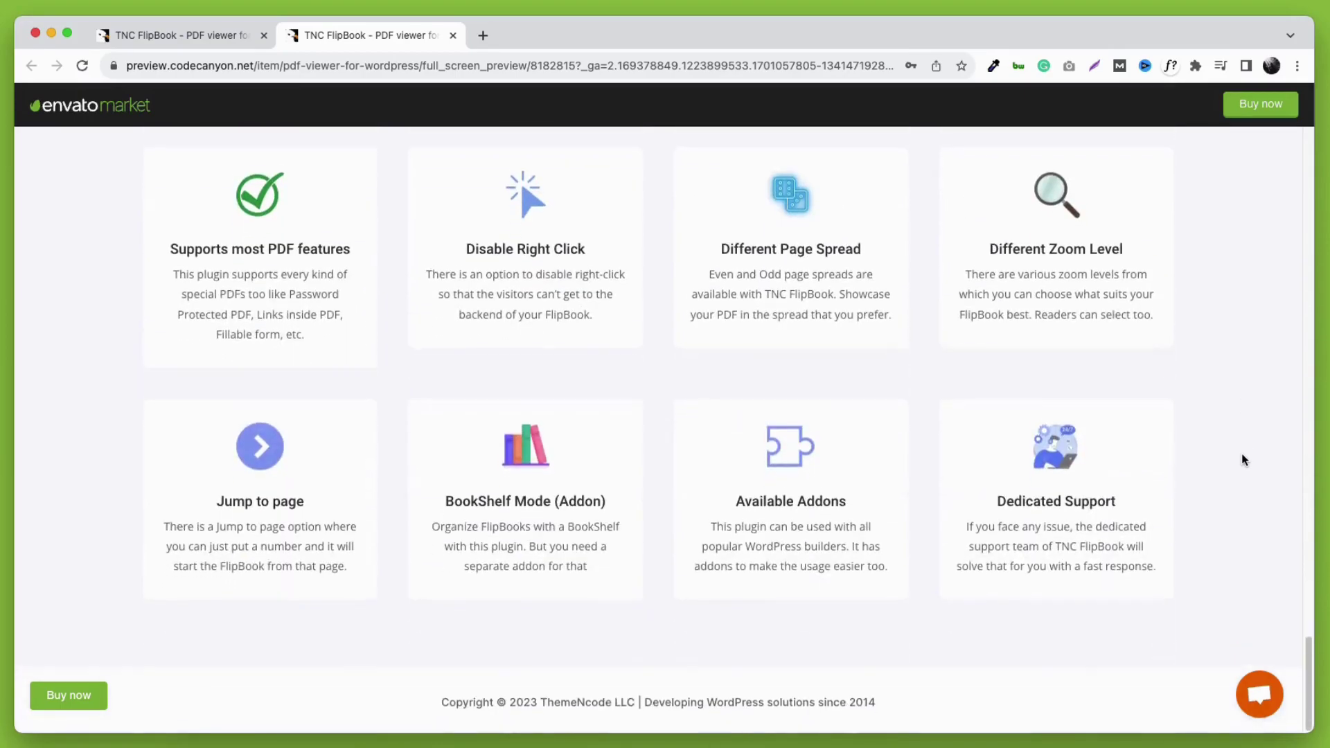